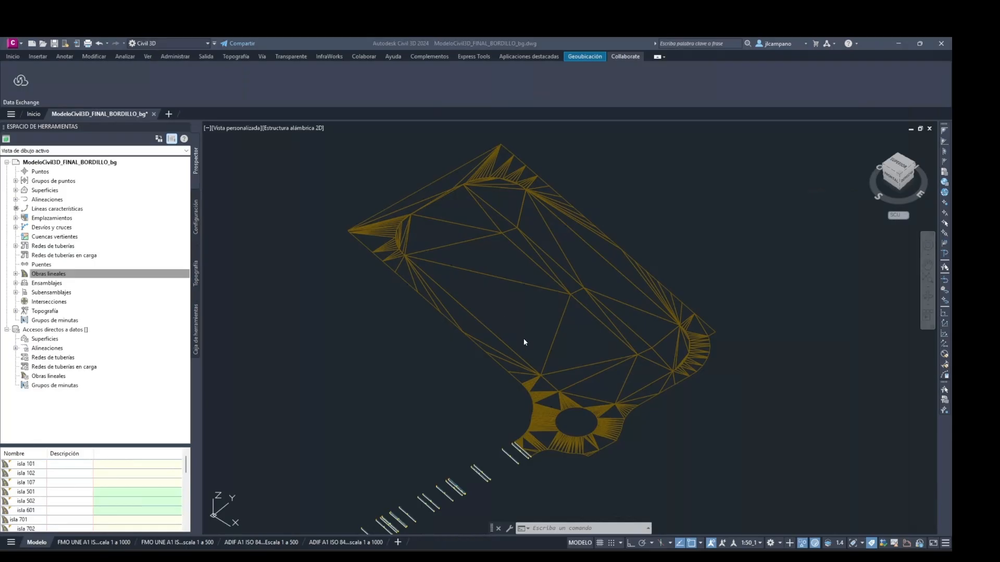
Examine the roundabout TIN surface and the short section lines that adjoin it in the Civil 3D model.
{"action": "scroll", "coordinate": [576, 328], "scroll_direction": "up", "scroll_amount": 3}
{"action": "scroll", "coordinate": [584, 330], "scroll_direction": "down", "scroll_amount": 3}
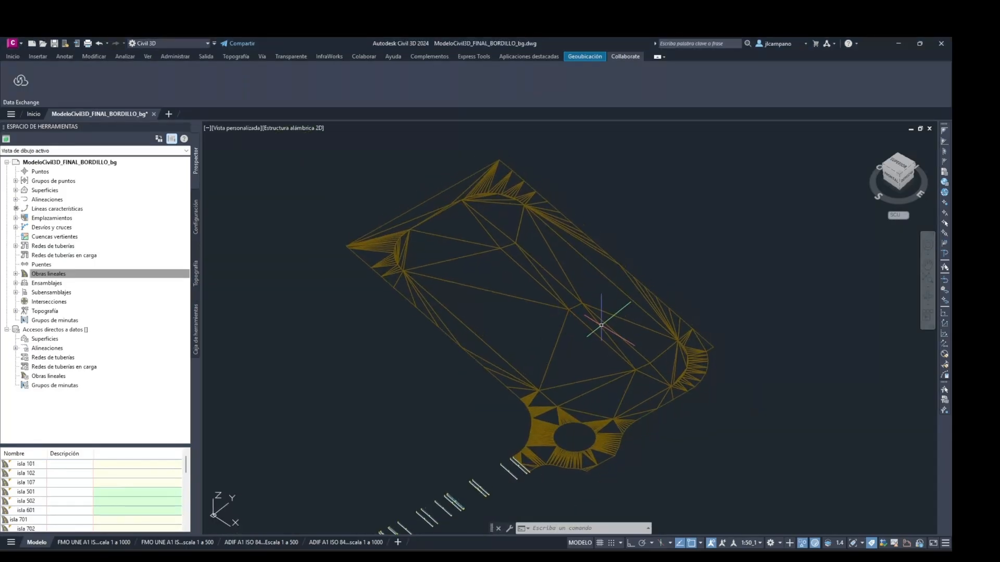
{"action": "scroll", "coordinate": [600, 325], "scroll_direction": "up", "scroll_amount": 2}
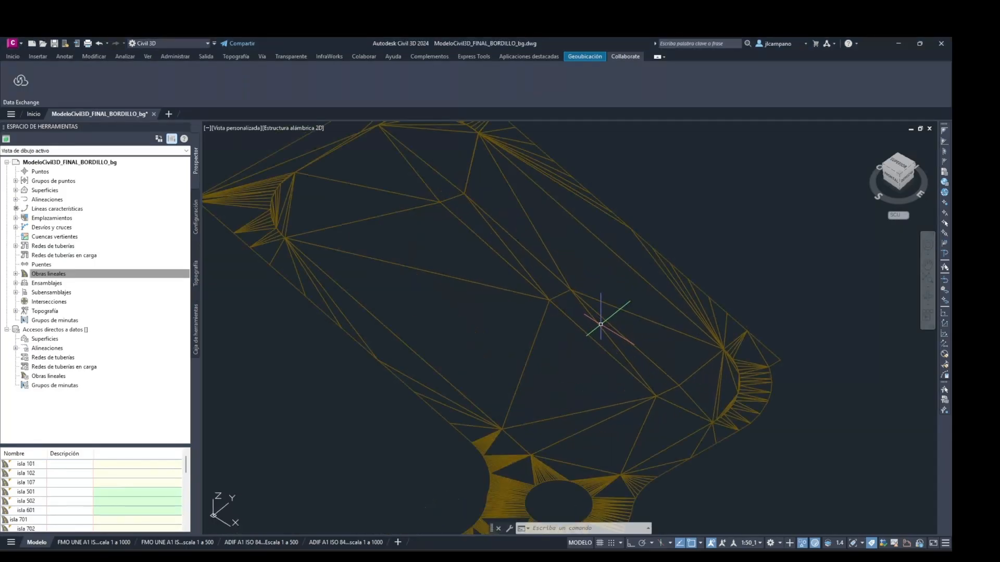
{"action": "left_click", "coordinate": [547, 292]}
{"action": "middle_click_drag", "start_coordinate": [529, 341], "coordinate": [496, 324], "text": "shift"}
{"action": "scroll", "coordinate": [499, 322], "scroll_direction": "down", "scroll_amount": 2}
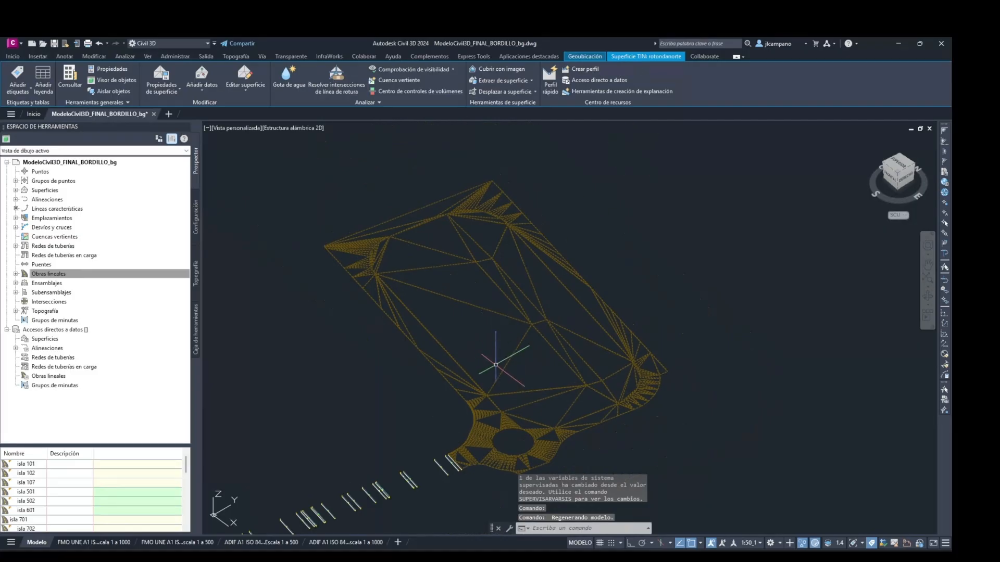
{"action": "key", "text": "Escape"}
{"action": "left_click", "coordinate": [410, 477]}
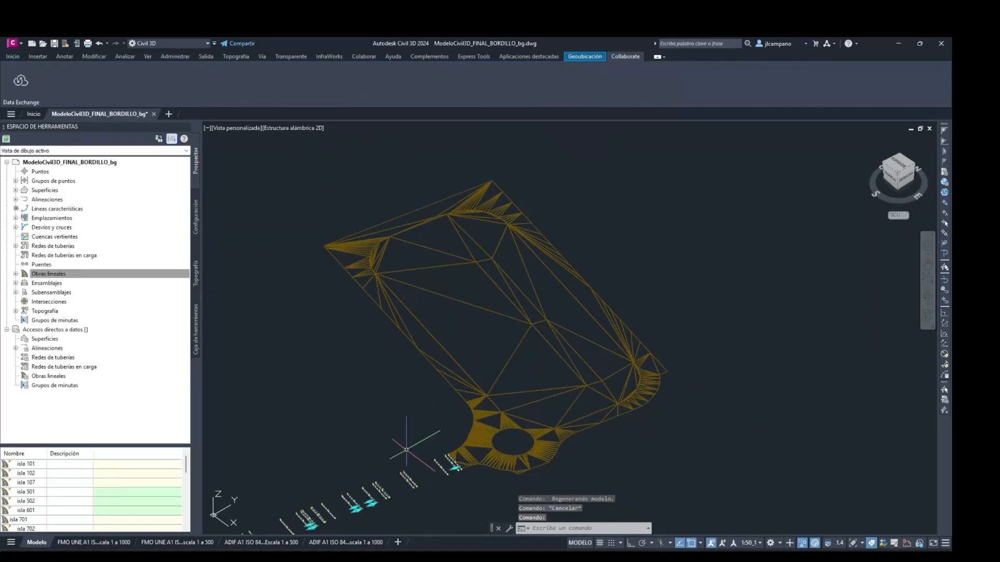
{"action": "scroll", "coordinate": [420, 444], "scroll_direction": "up", "scroll_amount": 1}
{"action": "scroll", "coordinate": [420, 444], "scroll_direction": "down", "scroll_amount": 1}
{"action": "mouse_move", "coordinate": [418, 347]}
{"action": "middle_mouse_down"}
{"action": "mouse_move", "coordinate": [442, 370]}
{"action": "mouse_move", "coordinate": [461, 365]}
{"action": "mouse_move", "coordinate": [476, 338]}
{"action": "mouse_move", "coordinate": [510, 335]}
{"action": "mouse_move", "coordinate": [489, 359]}
{"action": "middle_mouse_up"}
{"action": "key", "text": "Escape"}
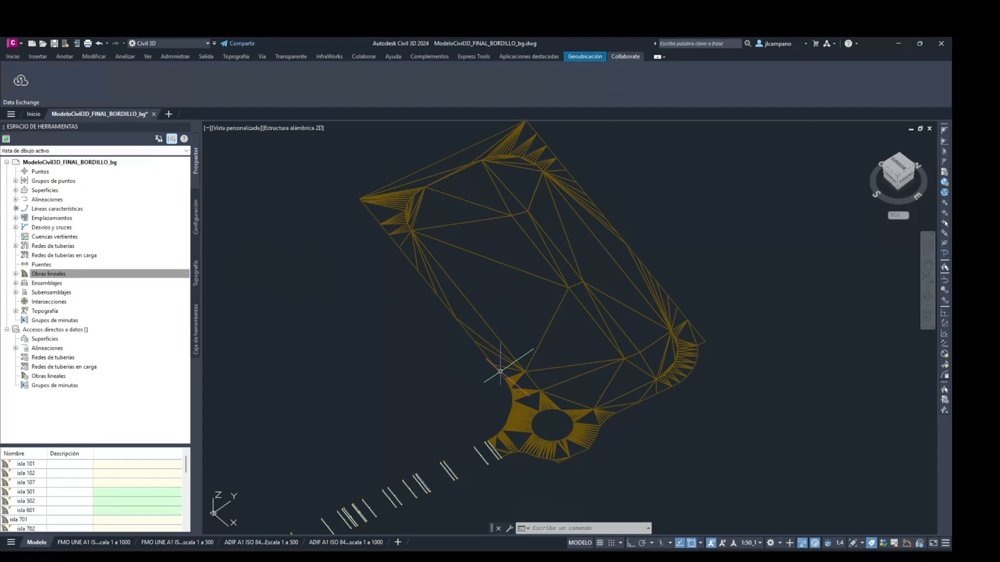
{"action": "left_click", "coordinate": [515, 381]}
{"action": "key", "text": "Escape"}
{"action": "key", "text": "Escape"}
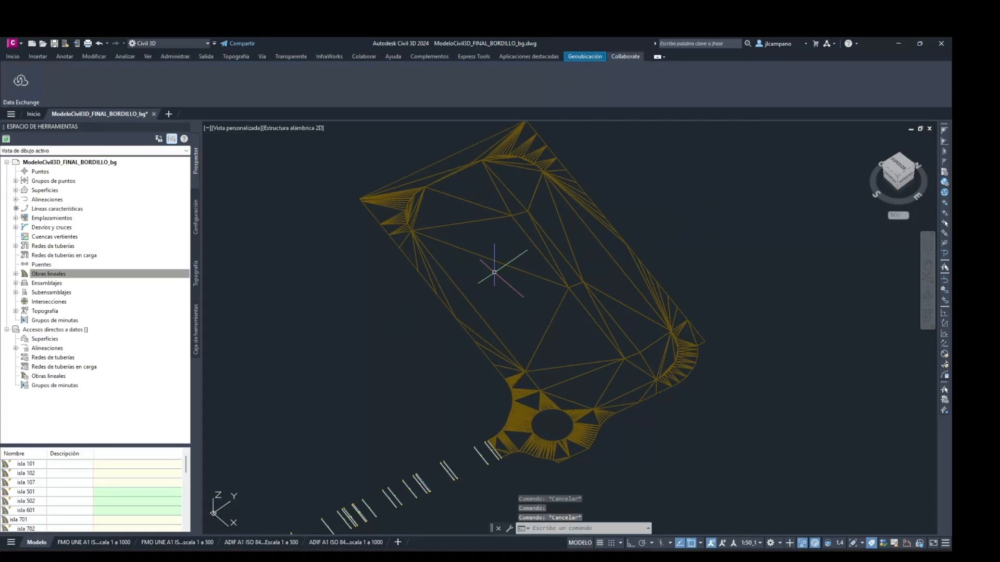
Switch to AutoCAD and review the overall road-marking layout in pintura_001.dwg from several angles.
{"action": "left_click", "coordinate": [902, 47]}
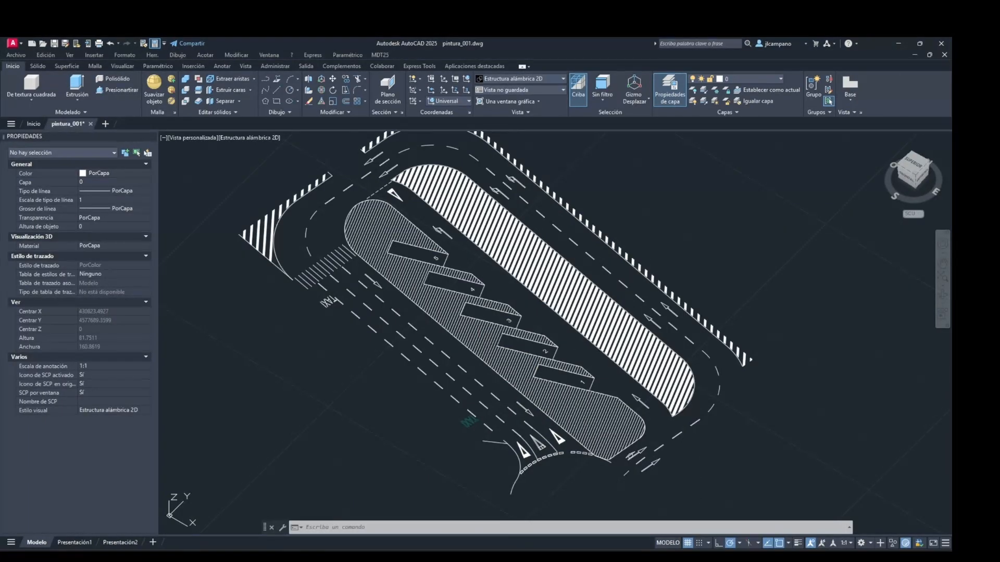
{"action": "scroll", "coordinate": [585, 345], "scroll_direction": "down", "scroll_amount": 2}
{"action": "middle_click_drag", "start_coordinate": [584, 345], "coordinate": [619, 285], "text": "shift"}
{"action": "scroll", "coordinate": [557, 359], "scroll_direction": "up", "scroll_amount": 2}
{"action": "scroll", "coordinate": [558, 358], "scroll_direction": "down", "scroll_amount": 3}
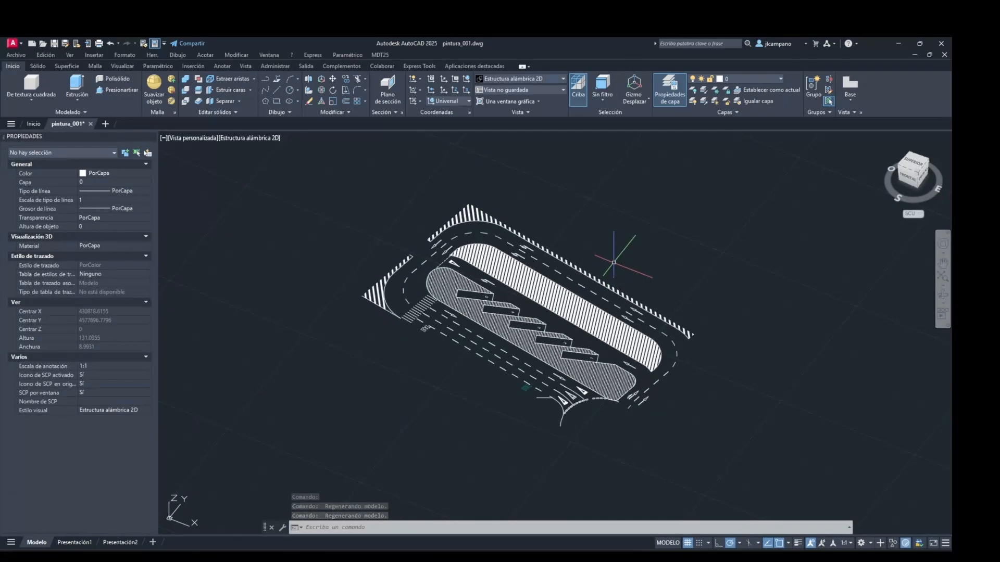
{"action": "scroll", "coordinate": [623, 355], "scroll_direction": "up", "scroll_amount": 2}
{"action": "middle_click_drag", "start_coordinate": [619, 345], "coordinate": [599, 348], "text": "shift"}
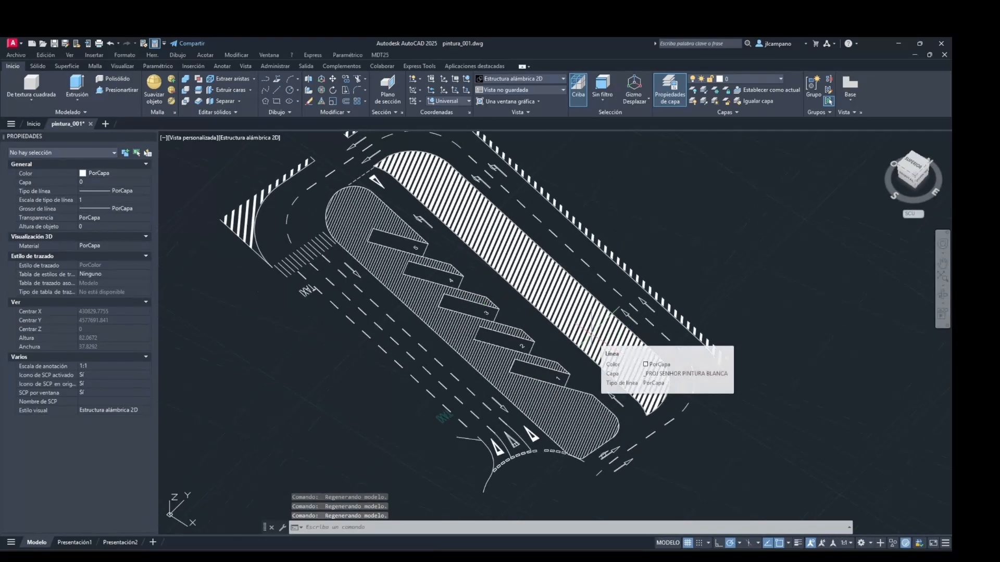
{"action": "middle_click_drag", "start_coordinate": [425, 327], "coordinate": [451, 312], "text": "shift"}
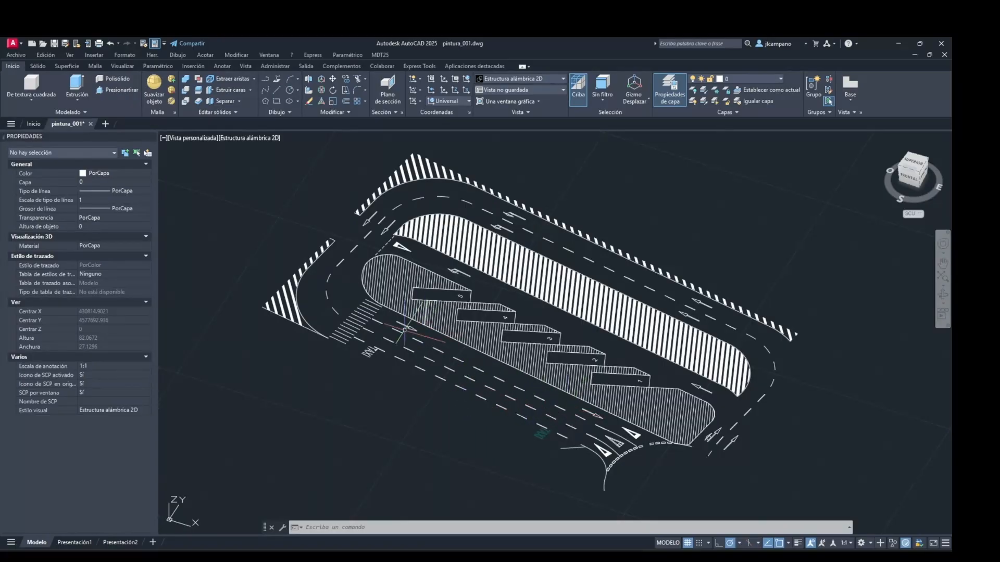
{"action": "middle_click_drag", "start_coordinate": [556, 340], "coordinate": [567, 397], "text": "shift"}
{"action": "scroll", "coordinate": [655, 350], "scroll_direction": "up", "scroll_amount": 4}
{"action": "scroll", "coordinate": [536, 319], "scroll_direction": "down", "scroll_amount": 1}
Inspect individual road markings: the median hatch, a direction arrow, a straight lane dash and a curved lane dash.
{"action": "left_click", "coordinate": [388, 344]}
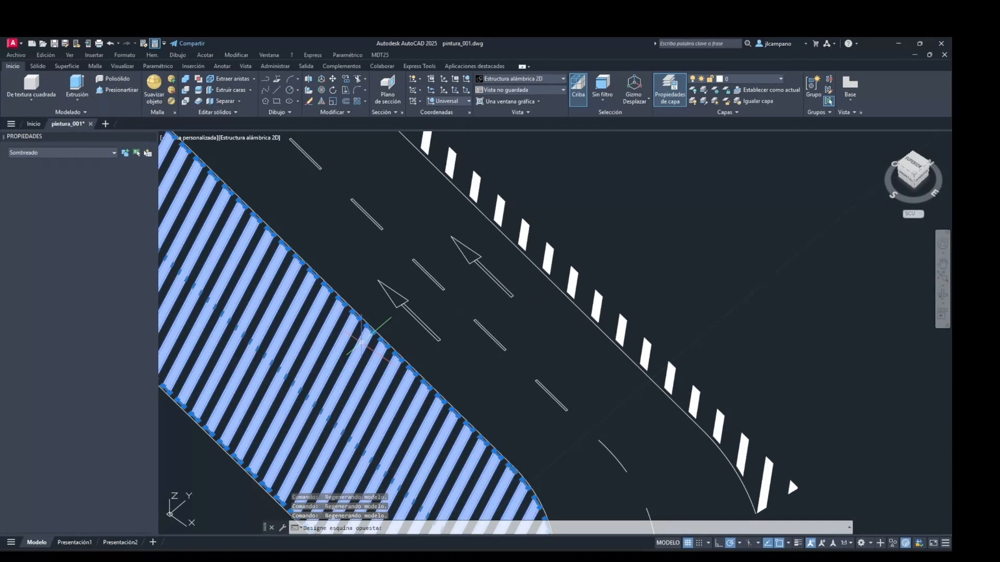
{"action": "key", "text": "Escape"}
{"action": "scroll", "coordinate": [387, 296], "scroll_direction": "up", "scroll_amount": 2}
{"action": "left_click", "coordinate": [395, 270]}
{"action": "left_click", "coordinate": [388, 275]}
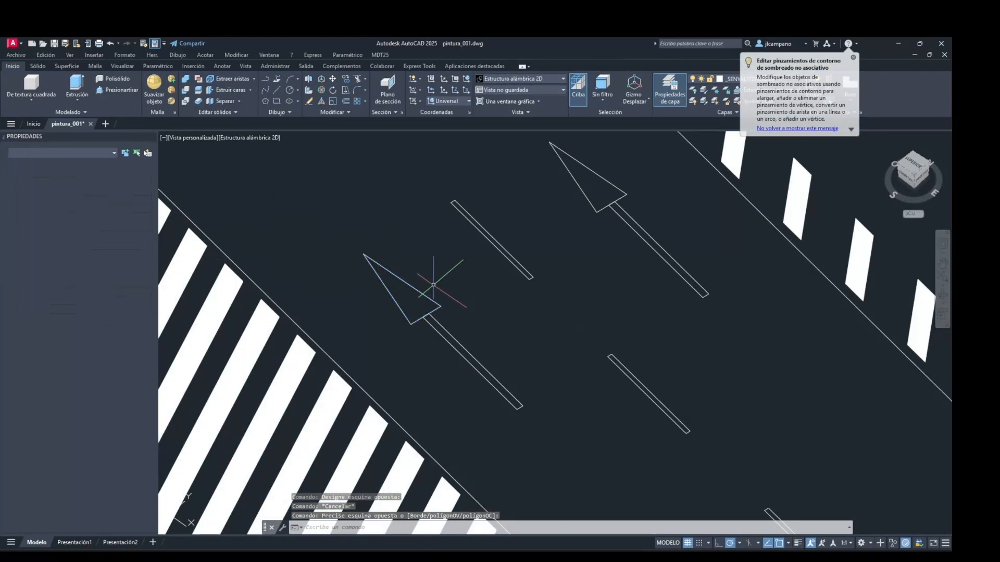
{"action": "key", "text": "Escape"}
{"action": "left_click", "coordinate": [501, 249]}
{"action": "scroll", "coordinate": [443, 315], "scroll_direction": "down", "scroll_amount": 1}
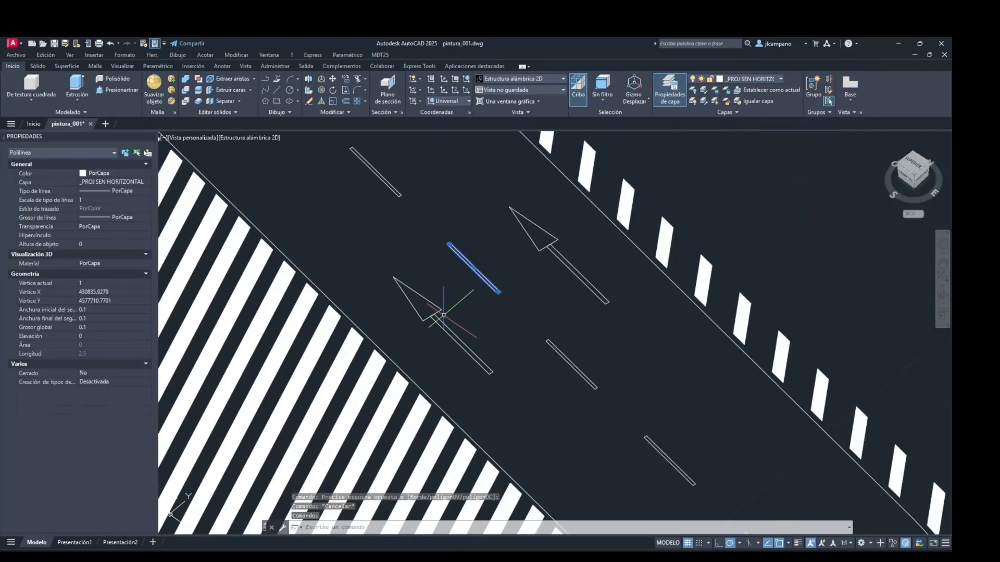
{"action": "scroll", "coordinate": [443, 315], "scroll_direction": "down", "scroll_amount": 2}
{"action": "key", "text": "Escape"}
{"action": "middle_click_drag", "start_coordinate": [532, 359], "coordinate": [466, 297]}
{"action": "scroll", "coordinate": [552, 374], "scroll_direction": "up", "scroll_amount": 6}
{"action": "left_click", "coordinate": [583, 346]}
{"action": "scroll", "coordinate": [438, 346], "scroll_direction": "down", "scroll_amount": 3}
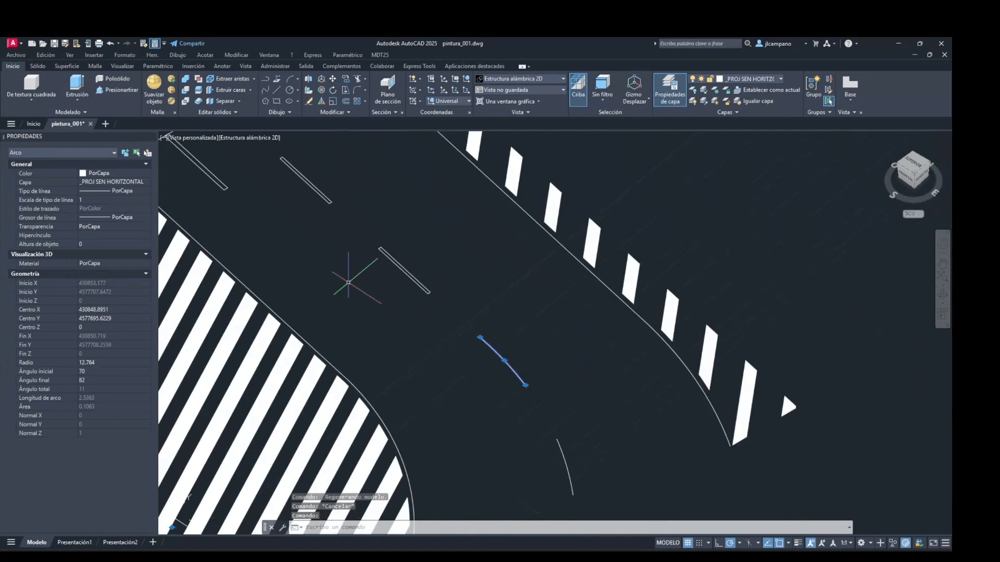
Examine the markings along the striped median, the numbered bays and the curved end of the lanes.
{"action": "key", "text": "Escape"}
{"action": "scroll", "coordinate": [576, 361], "scroll_direction": "down", "scroll_amount": 2}
{"action": "middle_click_drag", "start_coordinate": [418, 265], "coordinate": [536, 381]}
{"action": "middle_click_drag", "start_coordinate": [379, 265], "coordinate": [438, 321]}
{"action": "scroll", "coordinate": [545, 316], "scroll_direction": "down", "scroll_amount": 4}
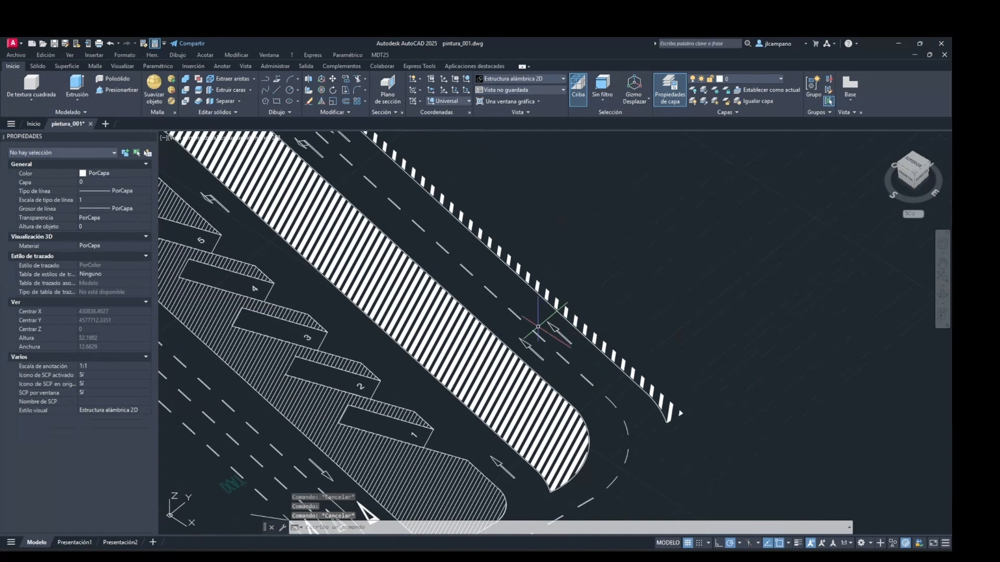
{"action": "middle_click_drag", "start_coordinate": [399, 221], "coordinate": [516, 328]}
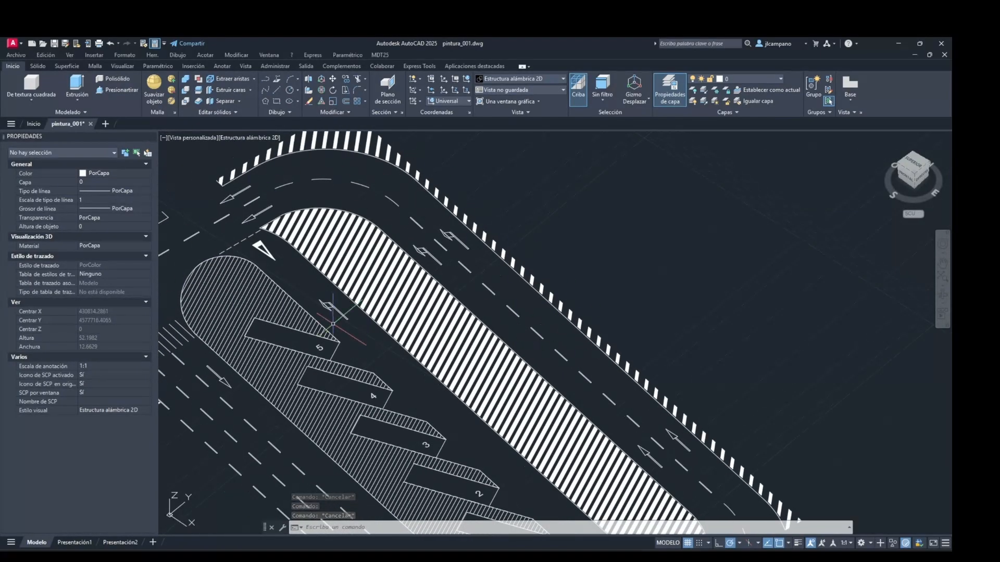
{"action": "middle_click_drag", "start_coordinate": [339, 345], "coordinate": [402, 302], "text": "shift"}
{"action": "scroll", "coordinate": [805, 407], "scroll_direction": "up", "scroll_amount": 5}
{"action": "scroll", "coordinate": [730, 377], "scroll_direction": "down", "scroll_amount": 2}
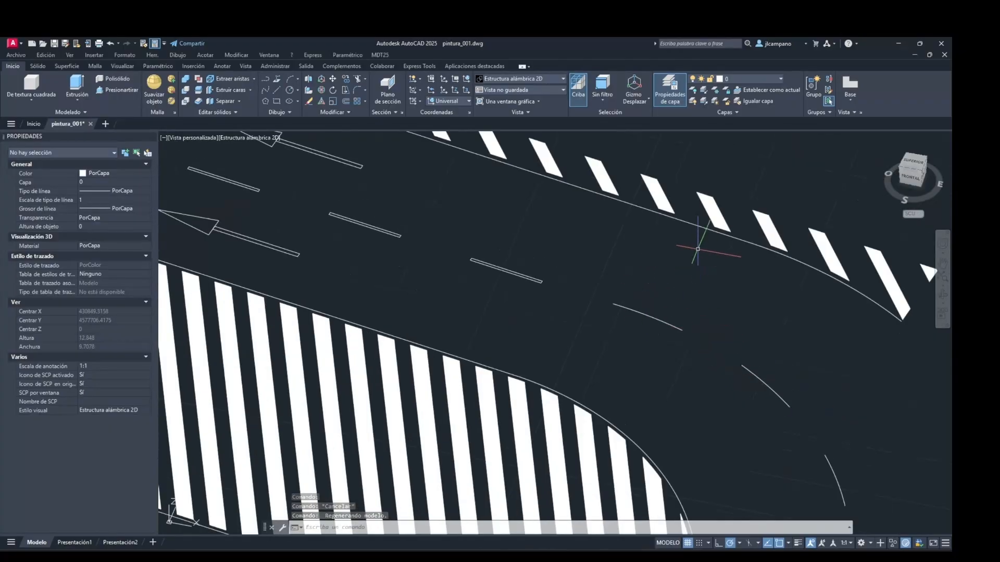
Switch to Revit and inspect the imported ROTONDA_MASA.dwg and pintura_001.dwg in the 3d_SOLIDOS view.
{"action": "left_click", "coordinate": [898, 44]}
{"action": "scroll", "coordinate": [440, 334], "scroll_direction": "up", "scroll_amount": 2}
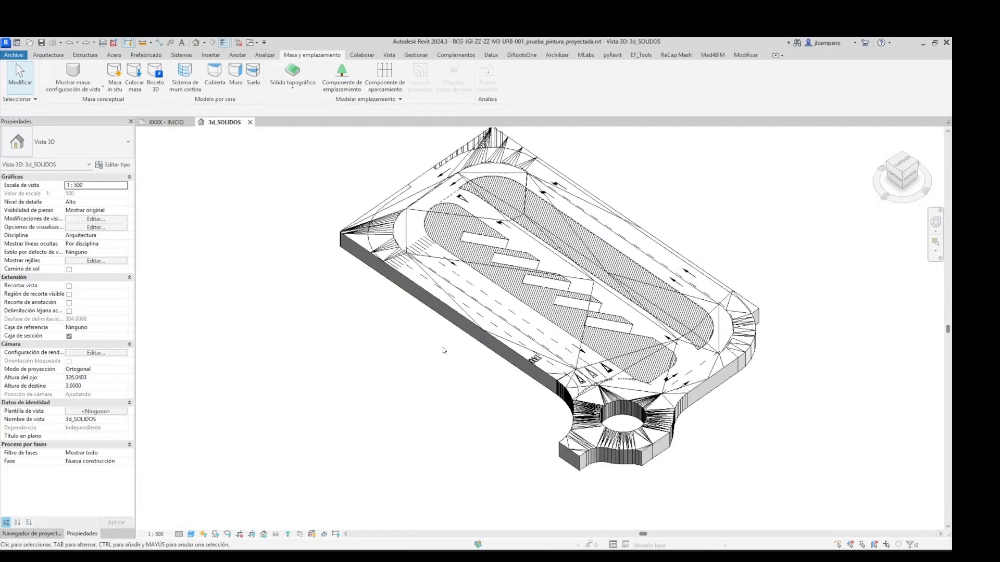
{"action": "middle_click_drag", "start_coordinate": [417, 345], "coordinate": [321, 364]}
{"action": "scroll", "coordinate": [405, 402], "scroll_direction": "up", "scroll_amount": 2}
{"action": "left_click", "coordinate": [400, 363]}
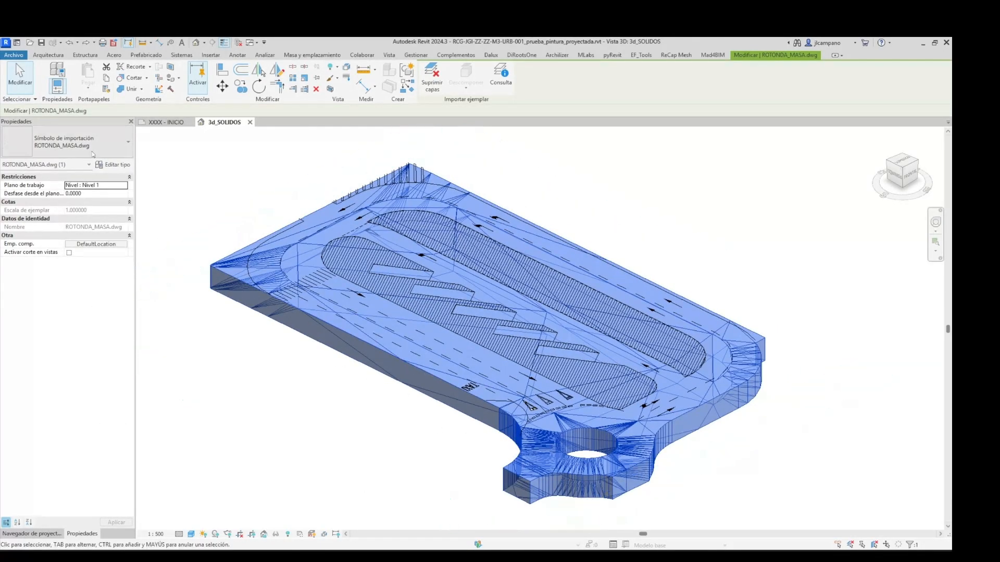
{"action": "left_click", "coordinate": [142, 181]}
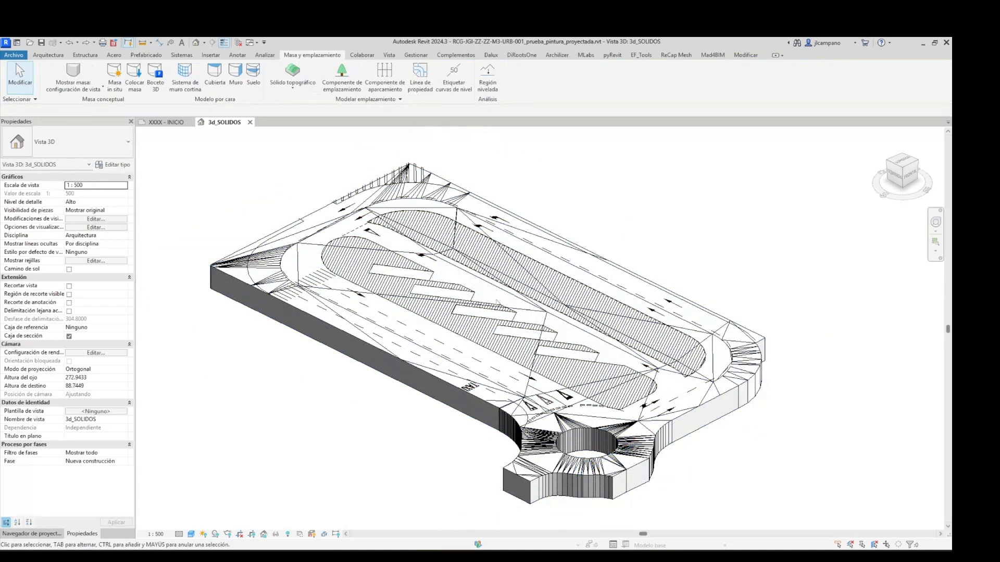
{"action": "left_click", "coordinate": [455, 391]}
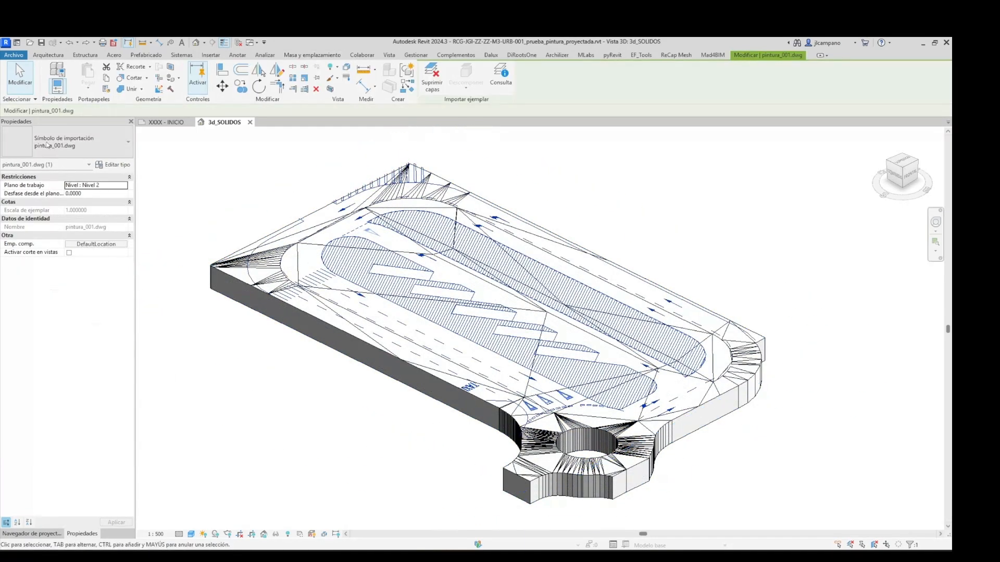
{"action": "key", "text": "Escape"}
{"action": "middle_click_drag", "start_coordinate": [471, 360], "coordinate": [726, 482], "text": "shift"}
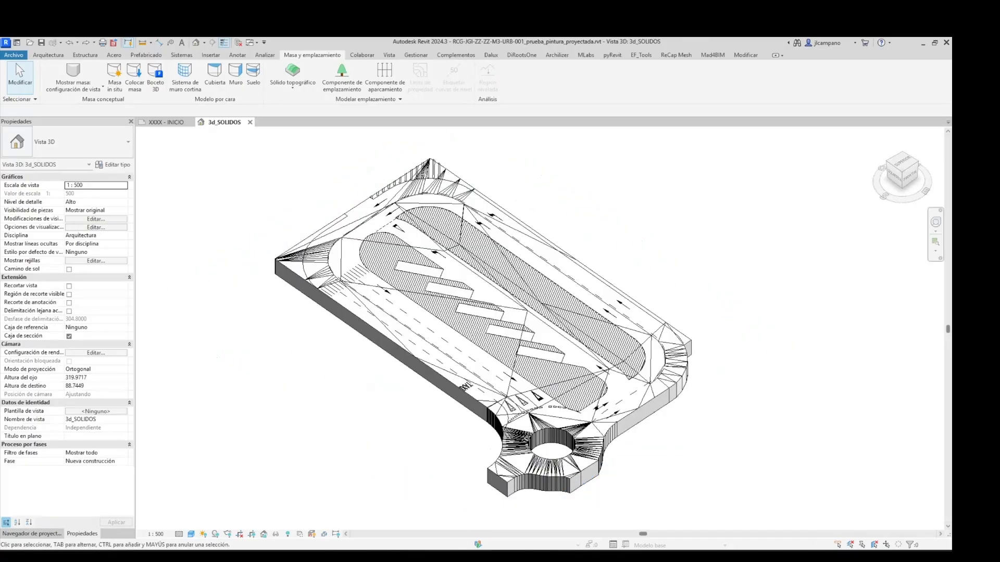
Switch to the CIVIL_TO_REVIT graph in Dynamo and freeze the Python Script node connected to the Watch node.
{"action": "left_click", "coordinate": [750, 497]}
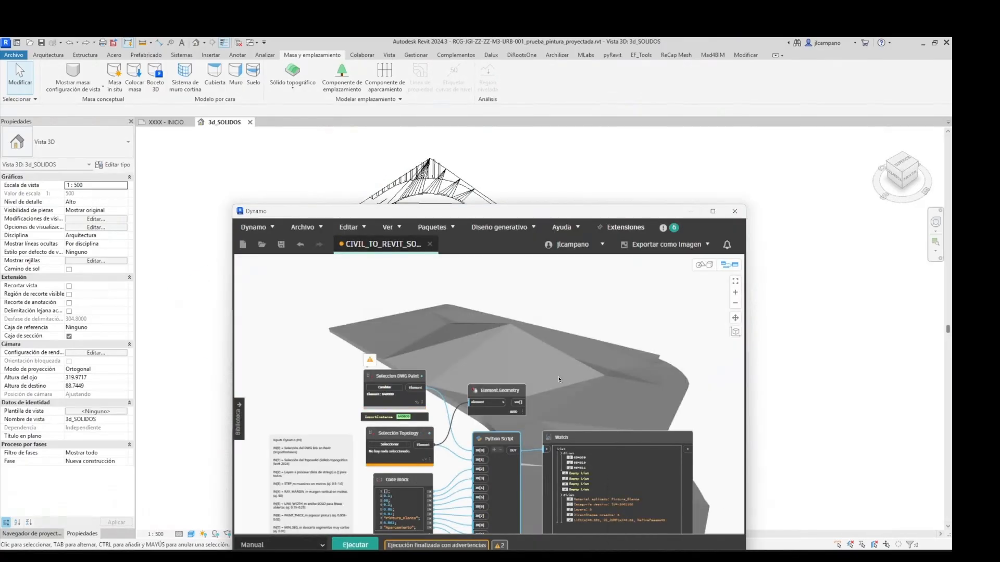
{"action": "middle_click_drag", "start_coordinate": [365, 316], "coordinate": [329, 289]}
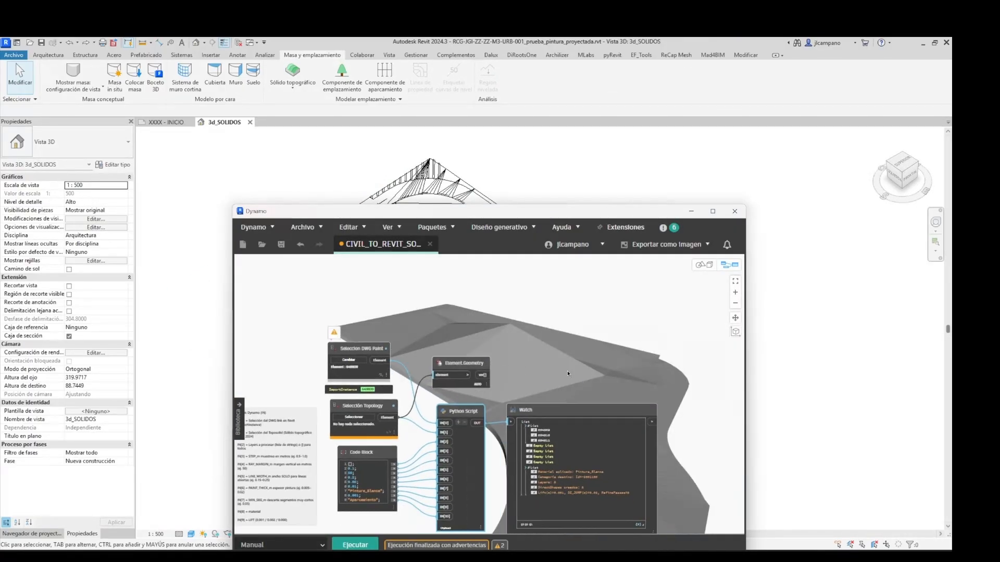
{"action": "right_click", "coordinate": [478, 452]}
{"action": "left_click", "coordinate": [509, 319]}
{"action": "scroll", "coordinate": [523, 388], "scroll_direction": "down", "scroll_amount": 5}
{"action": "middle_click_drag", "start_coordinate": [244, 419], "coordinate": [507, 424]}
Check the freeze state of the Python nodes and unfreeze the node fed by the model element selection.
{"action": "right_click", "coordinate": [699, 423]}
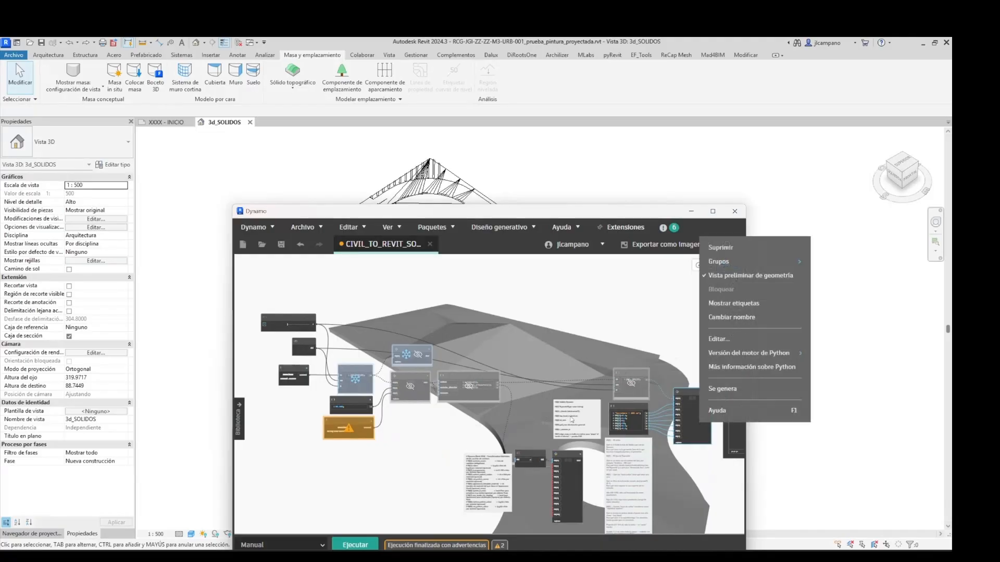
{"action": "right_click", "coordinate": [407, 351]}
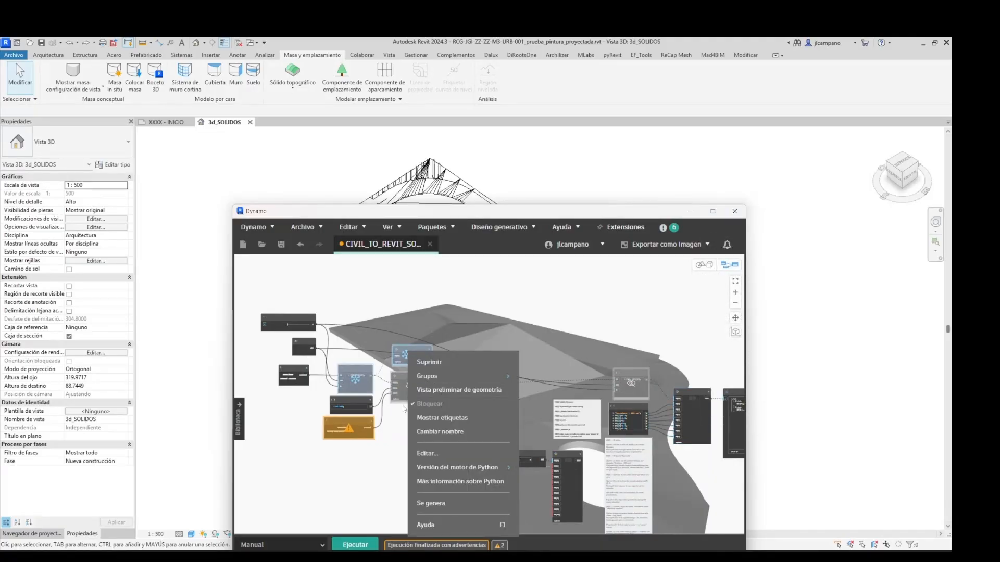
{"action": "right_click", "coordinate": [355, 387]}
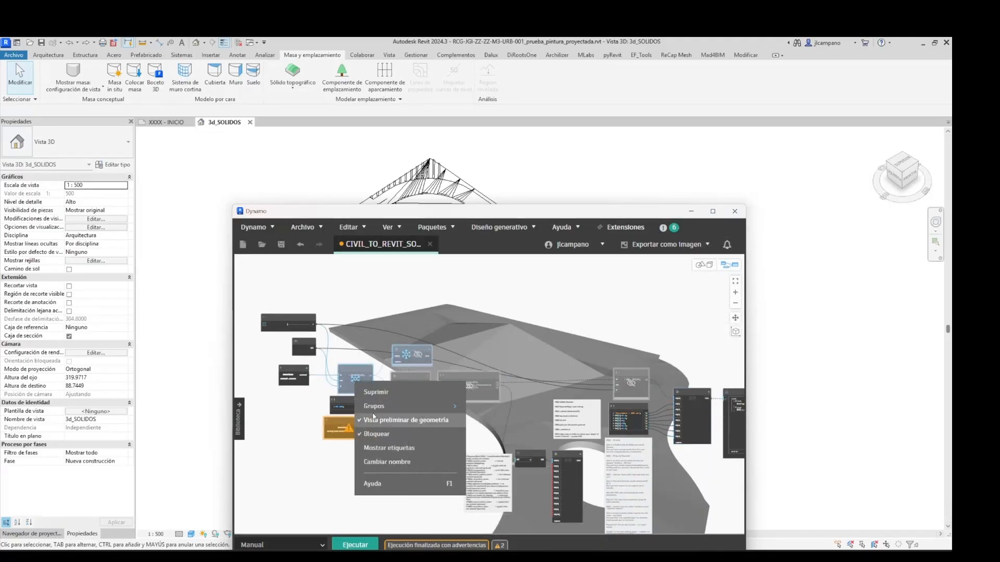
{"action": "left_click", "coordinate": [391, 433]}
Assign the imported roundabout mass in the Revit view to the element selection node and run the graph.
{"action": "left_click_drag", "start_coordinate": [341, 211], "coordinate": [651, 158]}
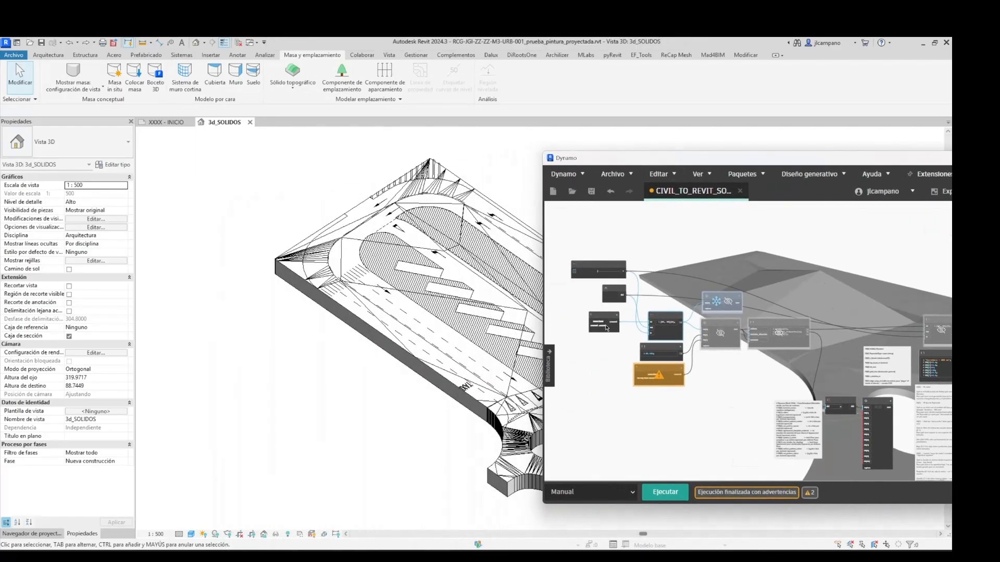
{"action": "left_click", "coordinate": [602, 324]}
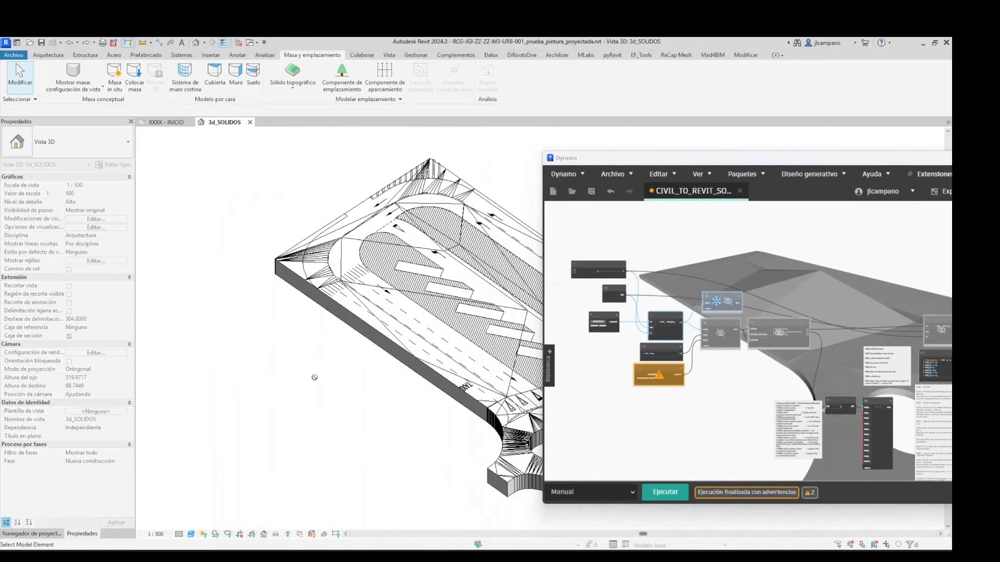
{"action": "left_click", "coordinate": [320, 308]}
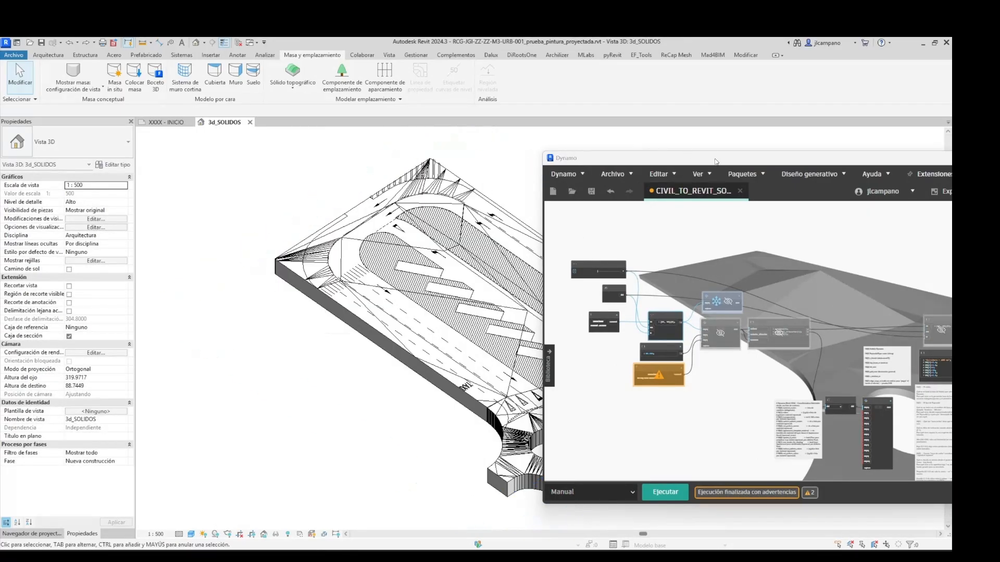
{"action": "left_click", "coordinate": [662, 490]}
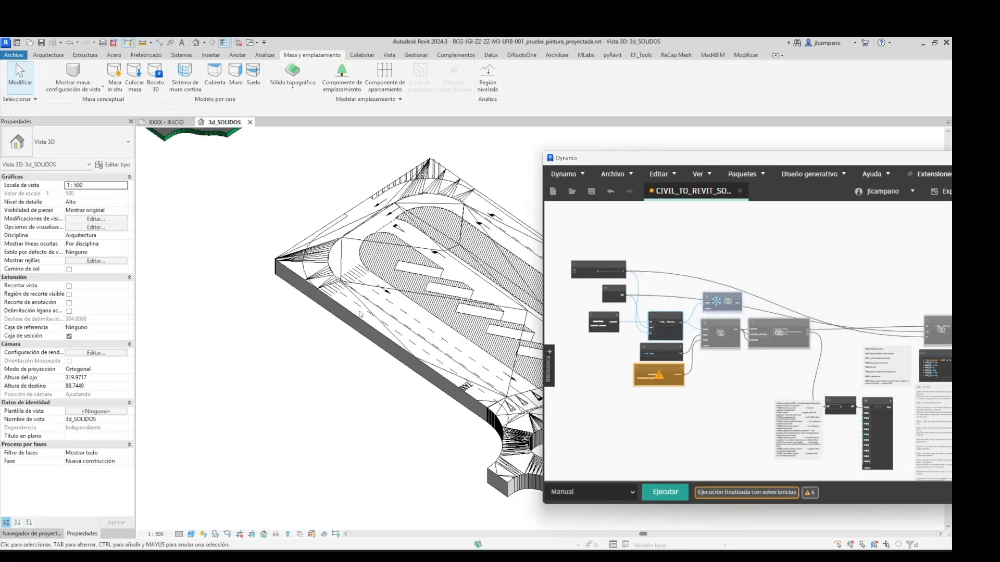
Minimize Dynamo and inspect the generated toposolid next to the imported roundabout mass.
{"action": "scroll", "coordinate": [380, 367], "scroll_direction": "down", "scroll_amount": 1}
{"action": "middle_click_drag", "start_coordinate": [281, 272], "coordinate": [320, 384]}
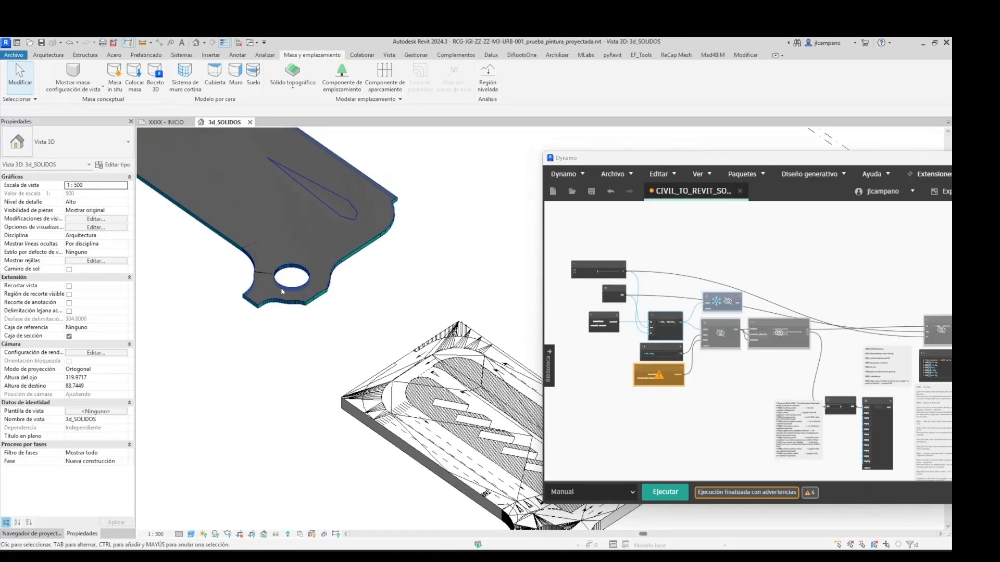
{"action": "left_click_drag", "start_coordinate": [676, 158], "coordinate": [535, 185]}
{"action": "left_click", "coordinate": [859, 184]}
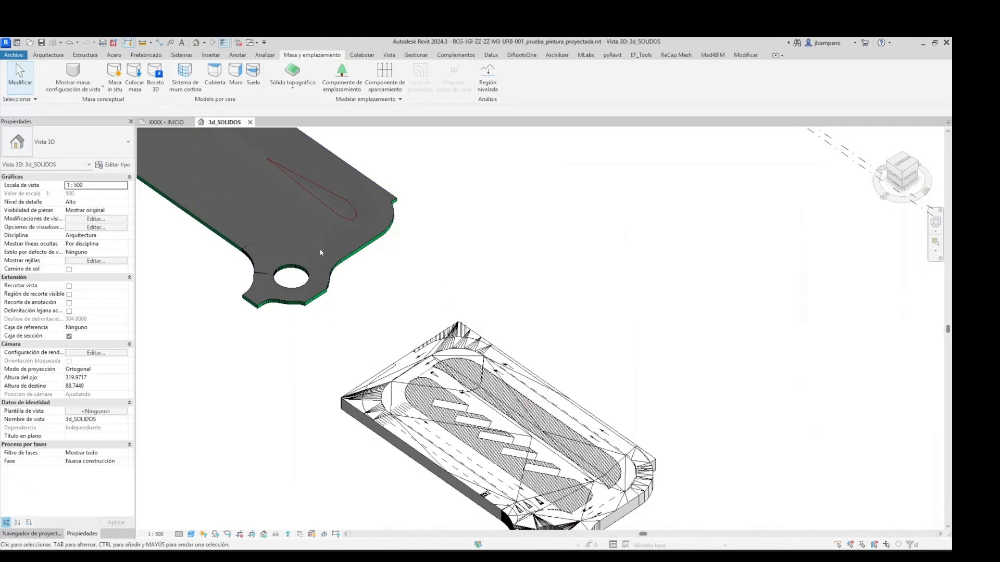
{"action": "left_click", "coordinate": [239, 245]}
{"action": "middle_click_drag", "start_coordinate": [236, 263], "coordinate": [331, 293]}
{"action": "scroll", "coordinate": [475, 376], "scroll_direction": "down", "scroll_amount": 1}
{"action": "scroll", "coordinate": [578, 444], "scroll_direction": "up", "scroll_amount": 2}
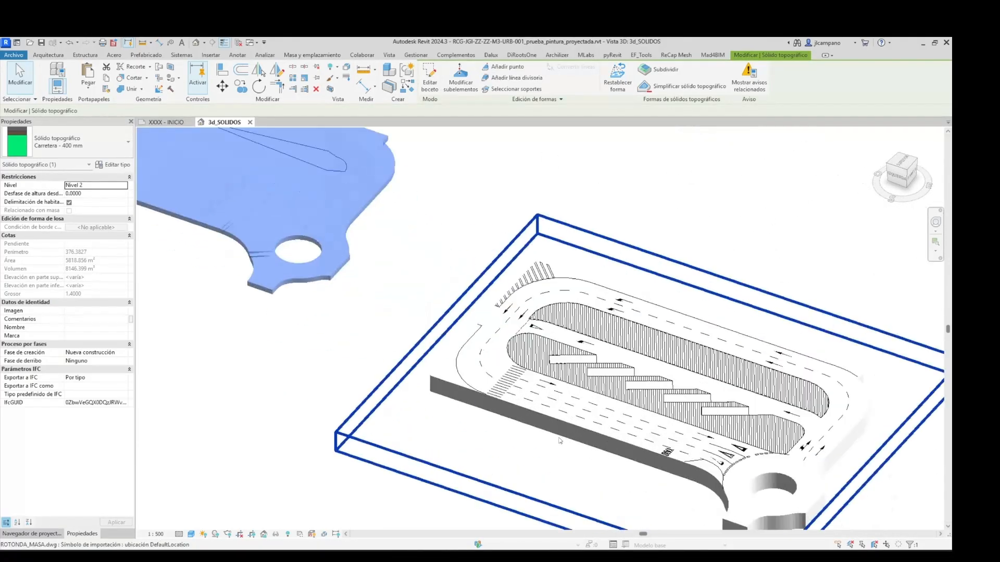
{"action": "scroll", "coordinate": [582, 440], "scroll_direction": "down", "scroll_amount": 2}
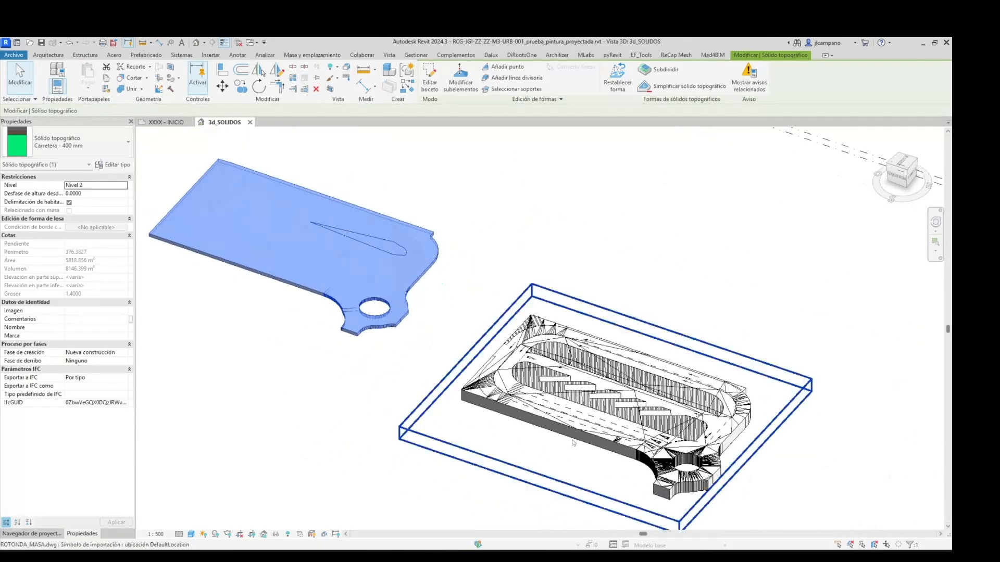
Show the toposolid's shape-editing points and examine how they are distributed across its surface and edges.
{"action": "left_click", "coordinate": [582, 441]}
{"action": "scroll", "coordinate": [302, 281], "scroll_direction": "up", "scroll_amount": 4}
{"action": "middle_click_drag", "start_coordinate": [328, 324], "coordinate": [520, 433]}
{"action": "middle_click_drag", "start_coordinate": [435, 385], "coordinate": [405, 344], "text": "shift"}
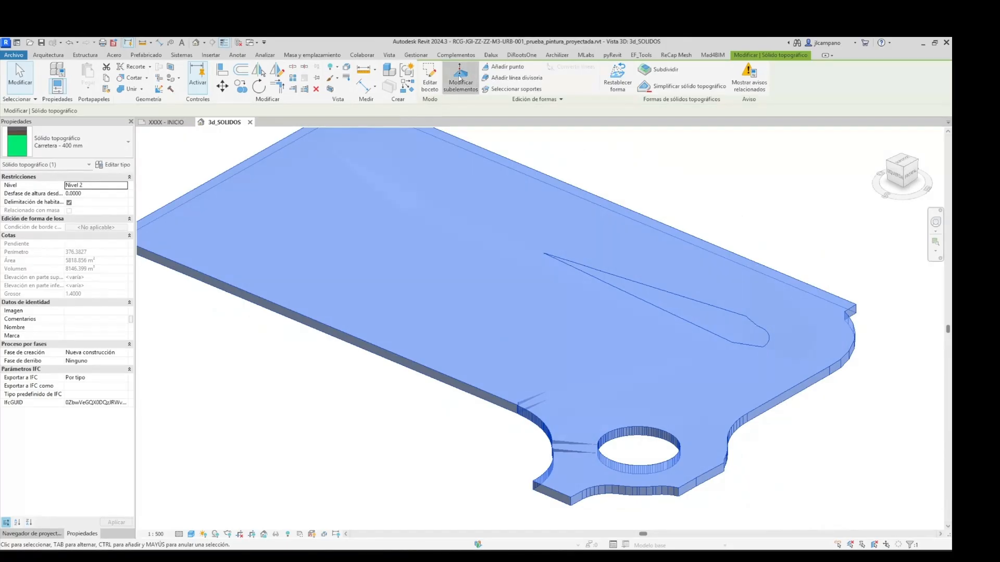
{"action": "left_click", "coordinate": [460, 77]}
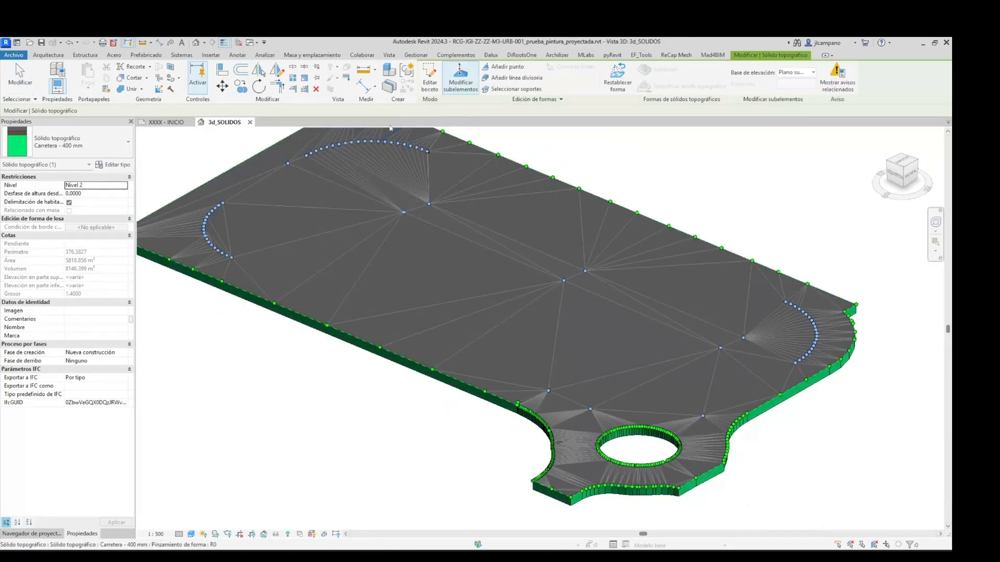
{"action": "middle_click_drag", "start_coordinate": [593, 346], "coordinate": [525, 343], "text": "shift"}
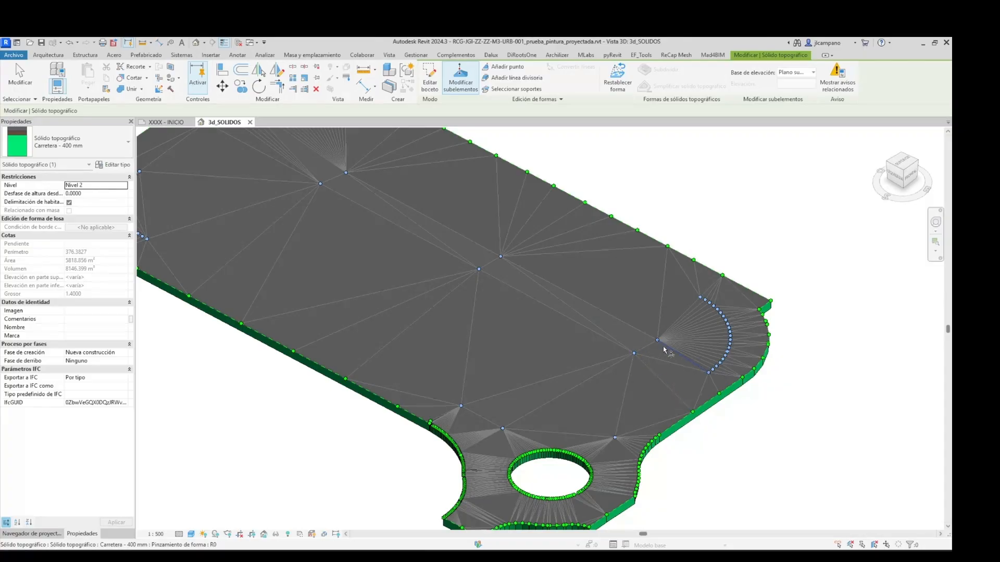
{"action": "right_click_drag", "start_coordinate": [562, 275], "coordinate": [556, 264], "text": "shift"}
{"action": "left_click", "coordinate": [587, 276]}
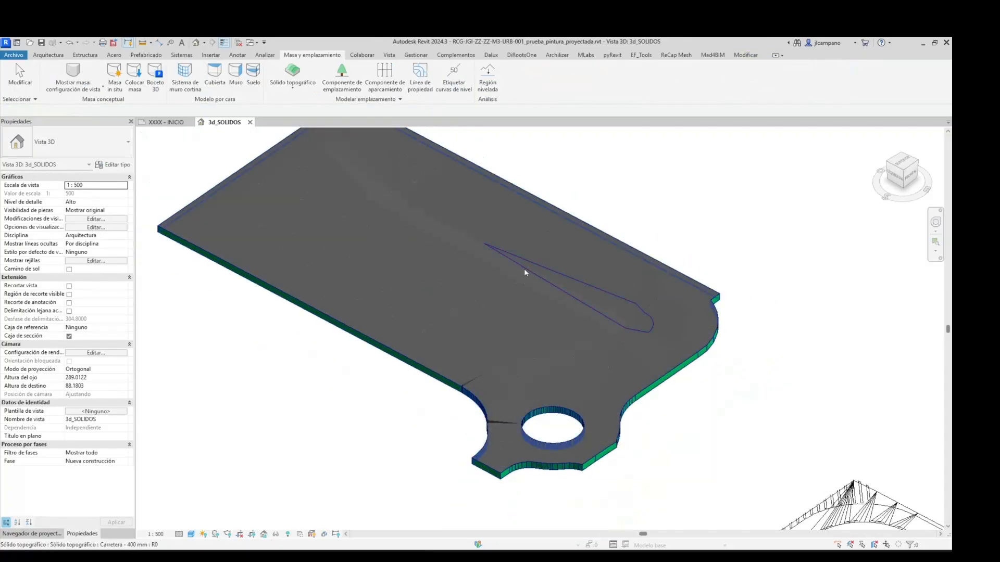
Reopen the toposolid's subelement editing, compare its points with the imported roundabout mass, and leave the edit mode.
{"action": "scroll", "coordinate": [521, 283], "scroll_direction": "up", "scroll_amount": 3}
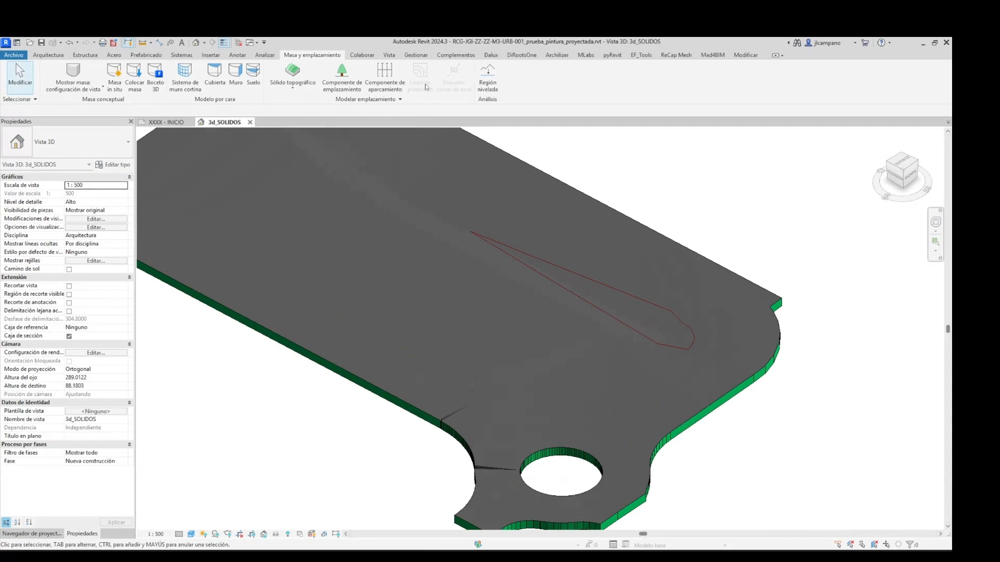
{"action": "left_click", "coordinate": [471, 243]}
{"action": "left_click", "coordinate": [461, 83]}
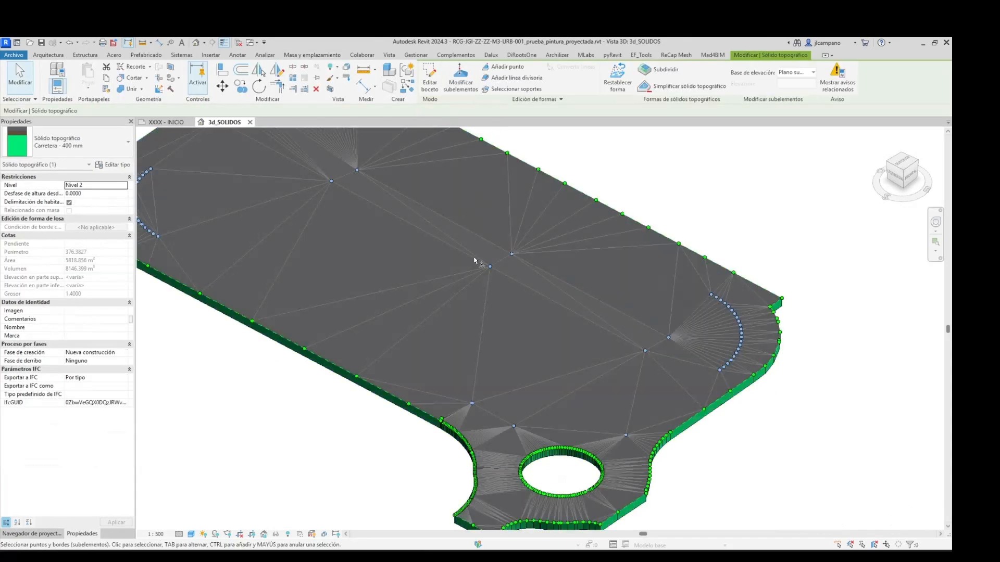
{"action": "scroll", "coordinate": [477, 262], "scroll_direction": "up", "scroll_amount": 2}
{"action": "scroll", "coordinate": [475, 259], "scroll_direction": "down", "scroll_amount": 3}
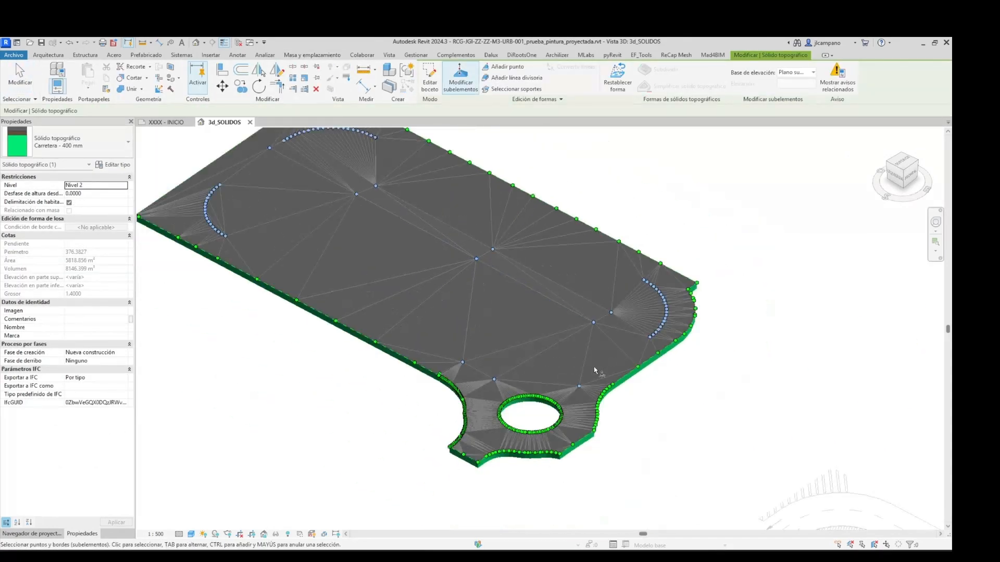
{"action": "middle_click_drag", "start_coordinate": [596, 370], "coordinate": [321, 199]}
{"action": "middle_click_drag", "start_coordinate": [599, 393], "coordinate": [397, 259]}
{"action": "scroll", "coordinate": [563, 406], "scroll_direction": "up", "scroll_amount": 2}
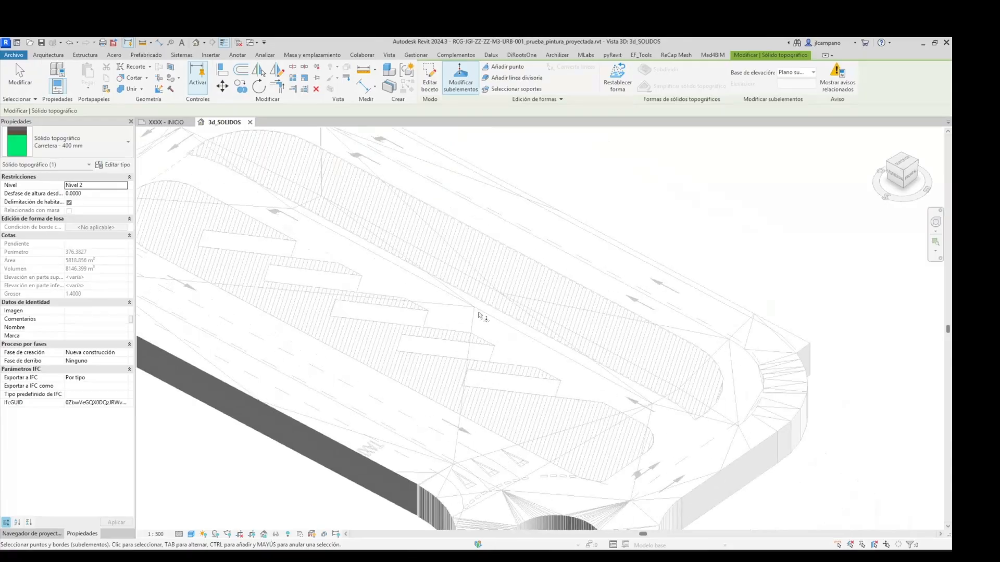
{"action": "scroll", "coordinate": [604, 395], "scroll_direction": "down", "scroll_amount": 2}
{"action": "middle_click_drag", "start_coordinate": [367, 234], "coordinate": [717, 469]}
{"action": "scroll", "coordinate": [441, 220], "scroll_direction": "up", "scroll_amount": 2}
{"action": "middle_click_drag", "start_coordinate": [369, 217], "coordinate": [446, 225]}
{"action": "key", "text": "Escape"}
{"action": "key", "text": "Escape"}
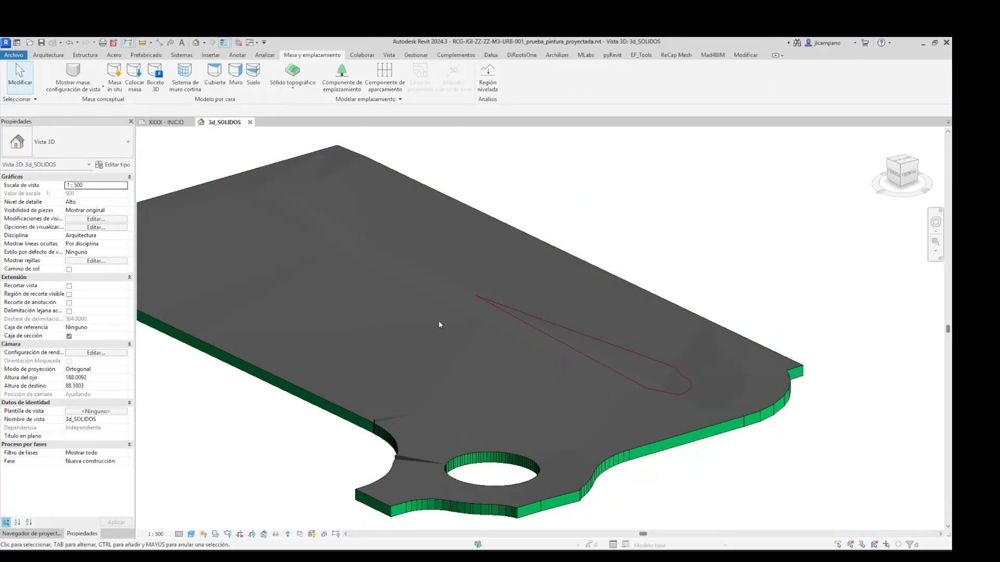
Try cutting a circular opening through the middle of the toposolid by adding a circle to its boundary sketch.
{"action": "left_click", "coordinate": [365, 417]}
{"action": "scroll", "coordinate": [364, 415], "scroll_direction": "up", "scroll_amount": 2}
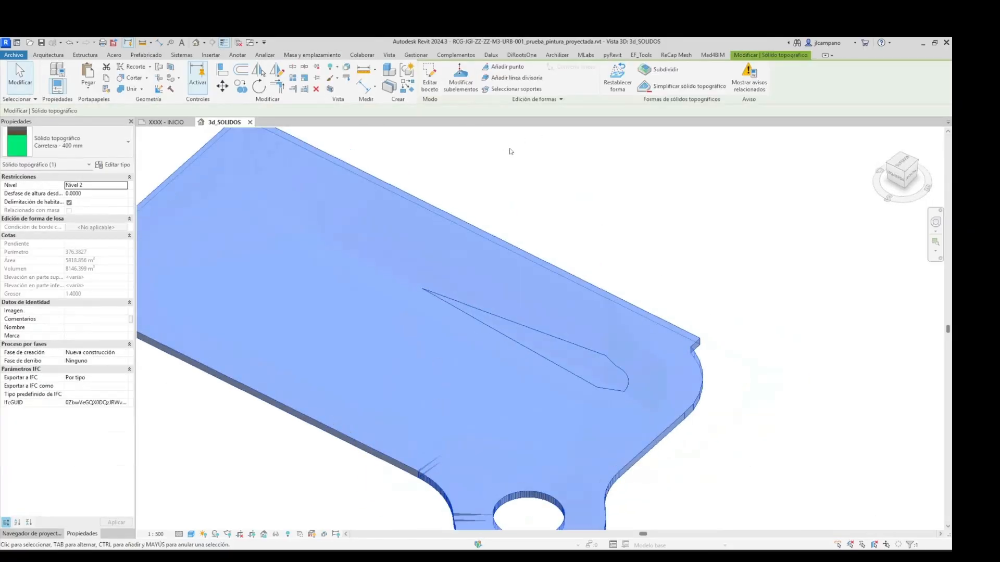
{"action": "left_click", "coordinate": [428, 78]}
{"action": "mouse_move", "coordinate": [498, 305]}
{"action": "middle_mouse_down", "text": "shift"}
{"action": "mouse_move", "coordinate": [453, 319]}
{"action": "mouse_move", "coordinate": [460, 452]}
{"action": "middle_mouse_up", "text": "shift"}
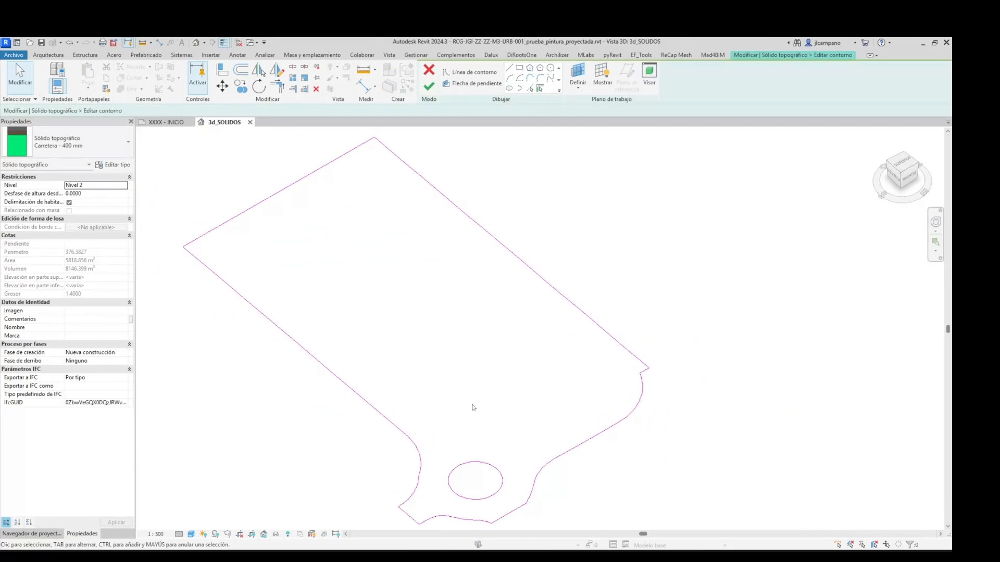
{"action": "left_click", "coordinate": [550, 68]}
{"action": "left_click", "coordinate": [430, 315]}
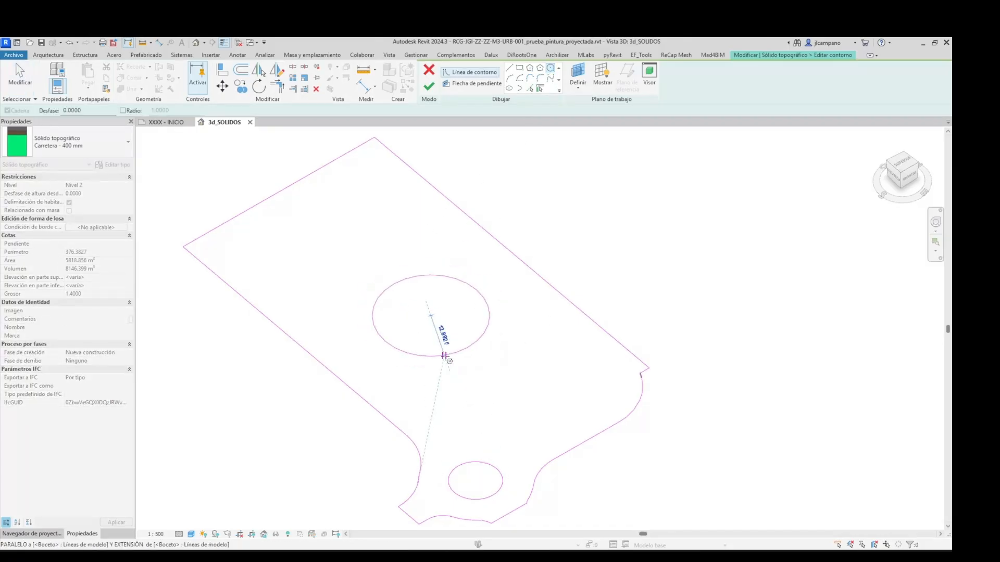
{"action": "left_click", "coordinate": [367, 249]}
{"action": "left_click", "coordinate": [431, 88]}
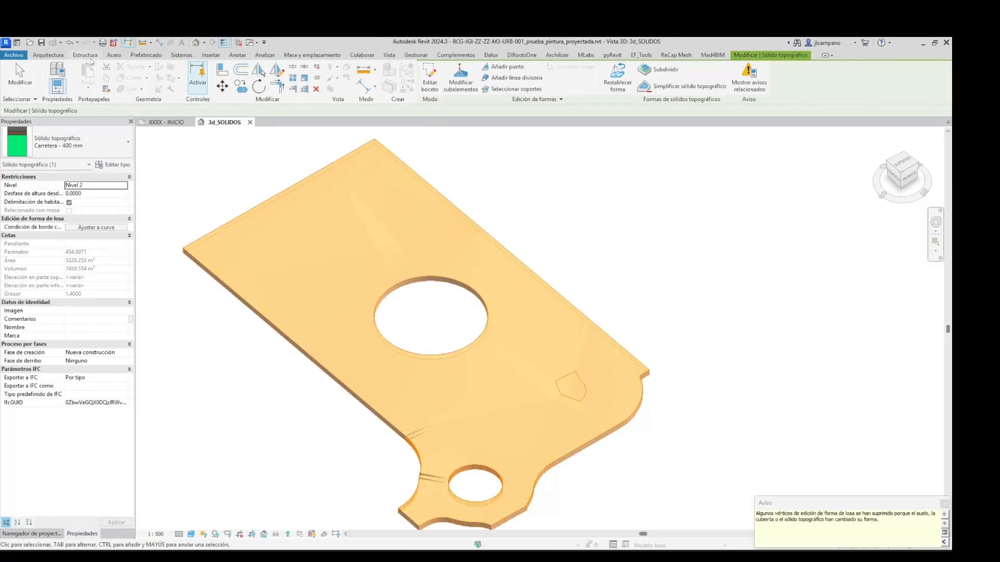
Undo the circular opening cut into the toposolid.
{"action": "left_click", "coordinate": [69, 43]}
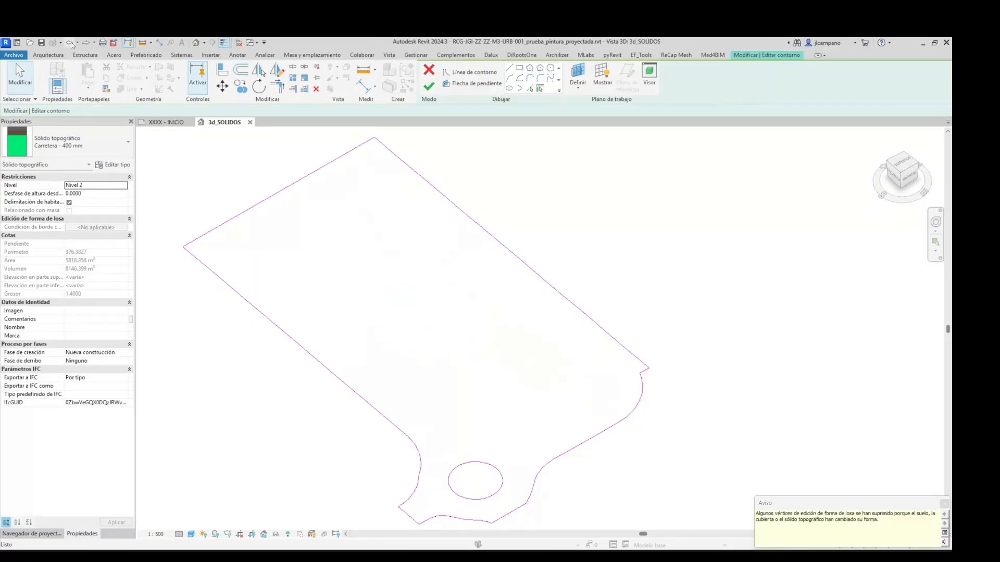
{"action": "left_click", "coordinate": [70, 44]}
{"action": "scroll", "coordinate": [386, 211], "scroll_direction": "down", "scroll_amount": 3}
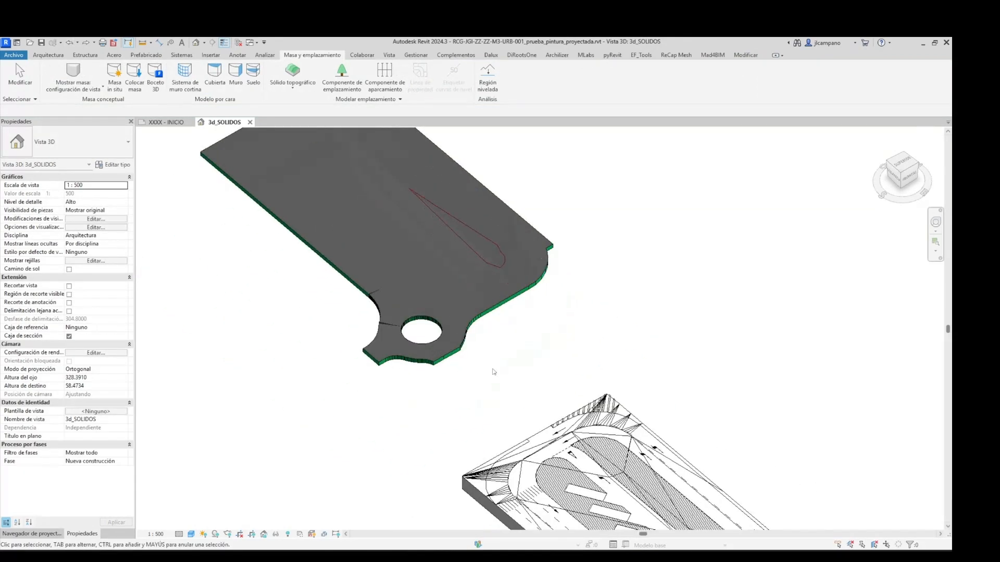
Move the toposolid in the top view so its roundabout arm corner coincides with the matching corner of the imported mass.
{"action": "left_click", "coordinate": [386, 357]}
{"action": "left_click", "coordinate": [903, 163]}
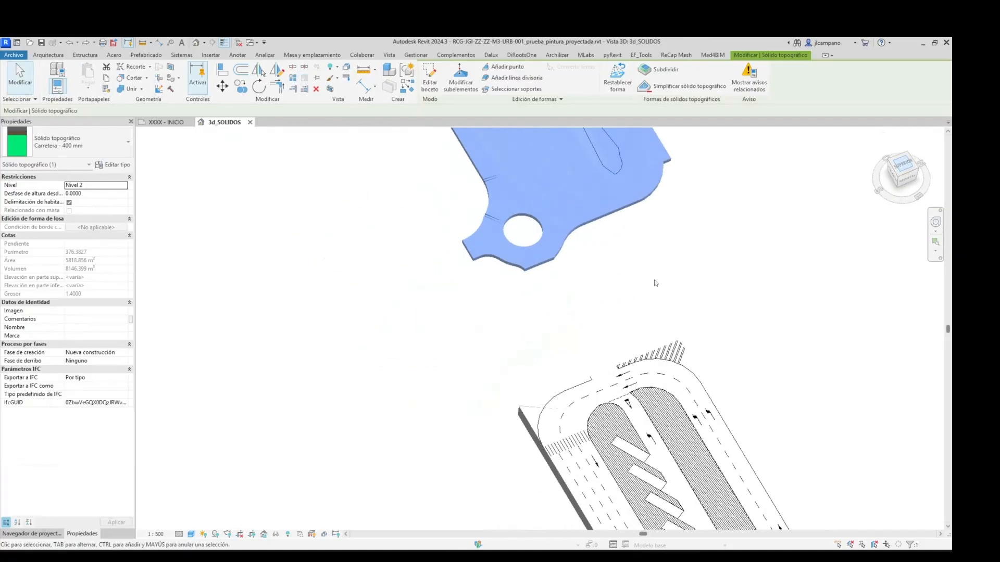
{"action": "middle_click_drag", "start_coordinate": [517, 359], "coordinate": [532, 165]}
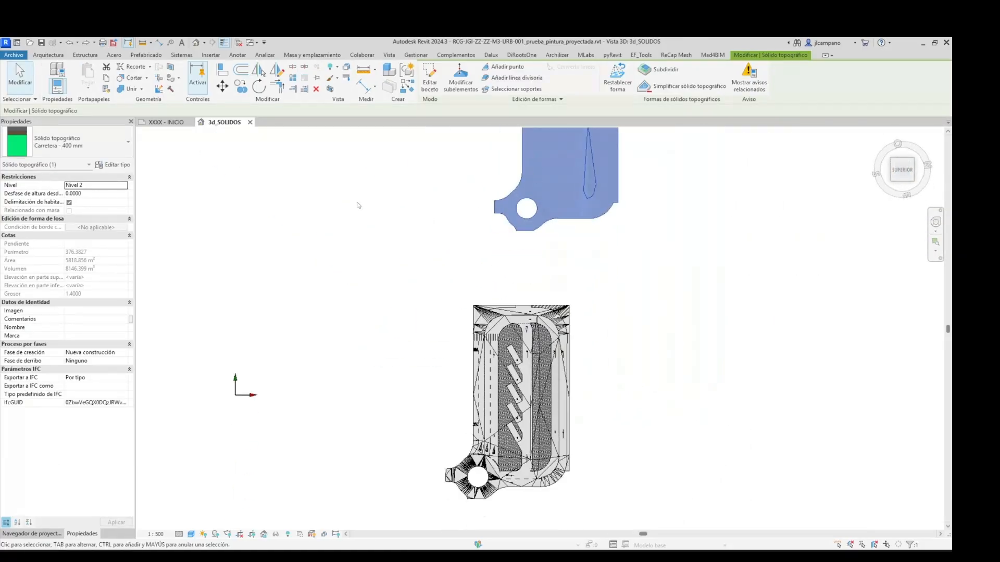
{"action": "left_click", "coordinate": [221, 87]}
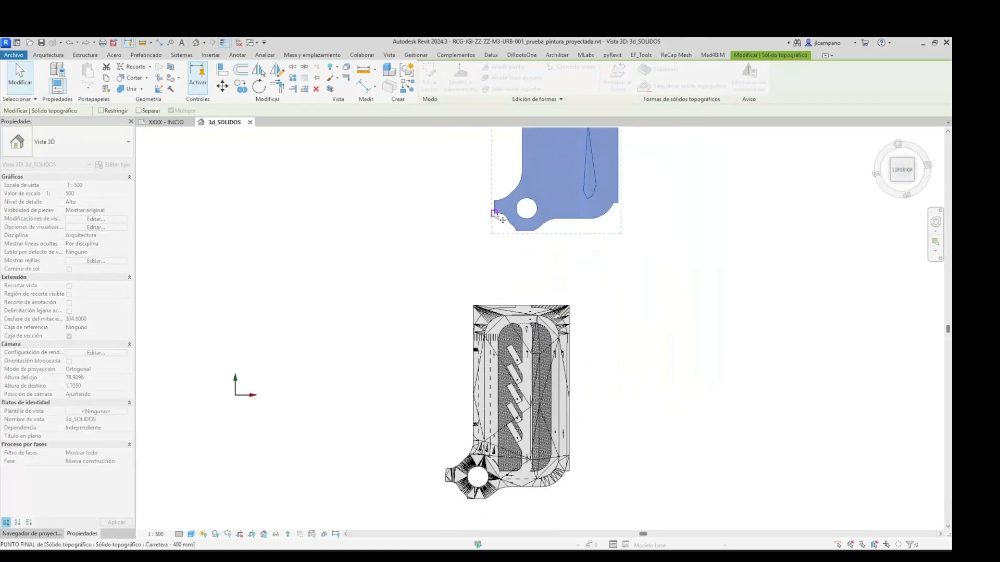
{"action": "scroll", "coordinate": [443, 469], "scroll_direction": "up", "scroll_amount": 9}
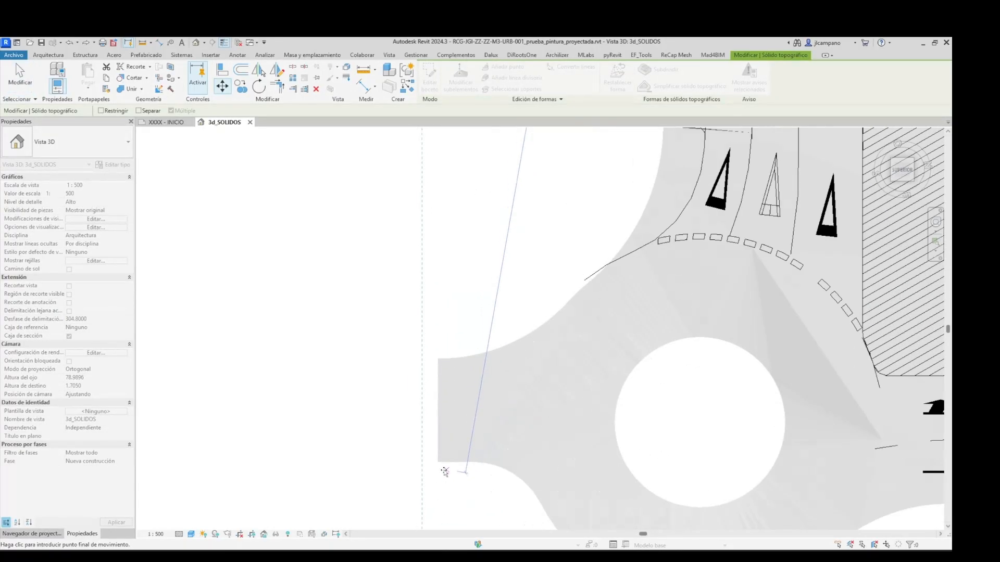
{"action": "left_click", "coordinate": [437, 462]}
Check the toposolid's alignment with the ROTONDA_MASA.dwg import and hide that import in the 3D view.
{"action": "scroll", "coordinate": [411, 266], "scroll_direction": "down", "scroll_amount": 5}
{"action": "middle_click_drag", "start_coordinate": [420, 269], "coordinate": [518, 166], "text": "shift"}
{"action": "middle_click_drag", "start_coordinate": [681, 259], "coordinate": [633, 370]}
{"action": "scroll", "coordinate": [627, 367], "scroll_direction": "up", "scroll_amount": 4}
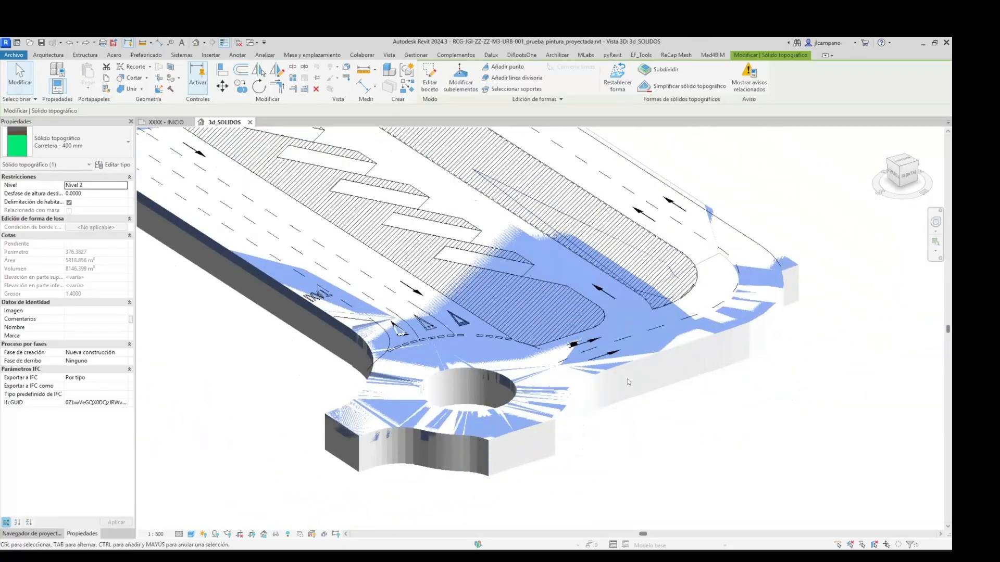
{"action": "middle_click_drag", "start_coordinate": [543, 376], "coordinate": [572, 379], "text": "shift"}
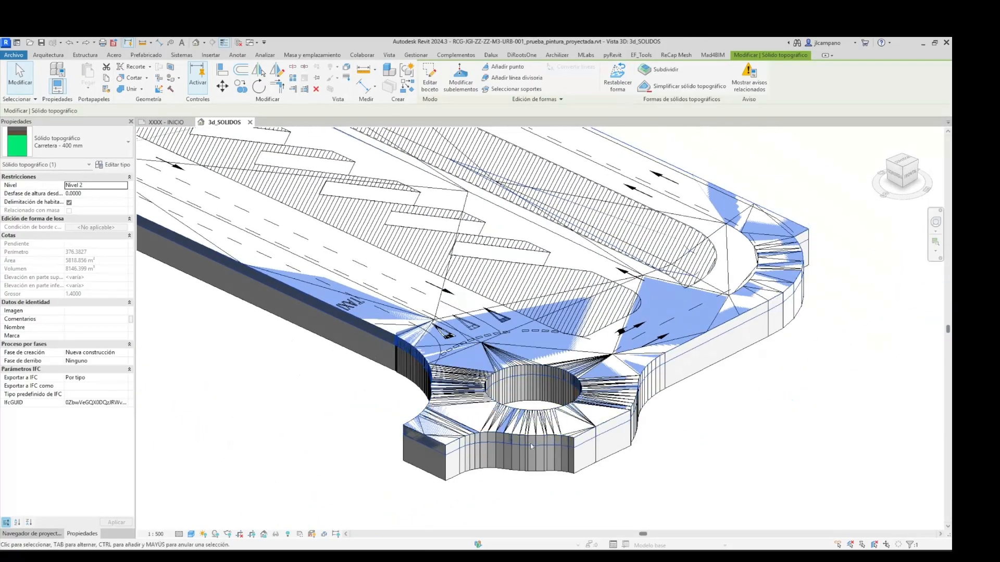
{"action": "left_click", "coordinate": [493, 462]}
{"action": "right_click", "coordinate": [486, 457]}
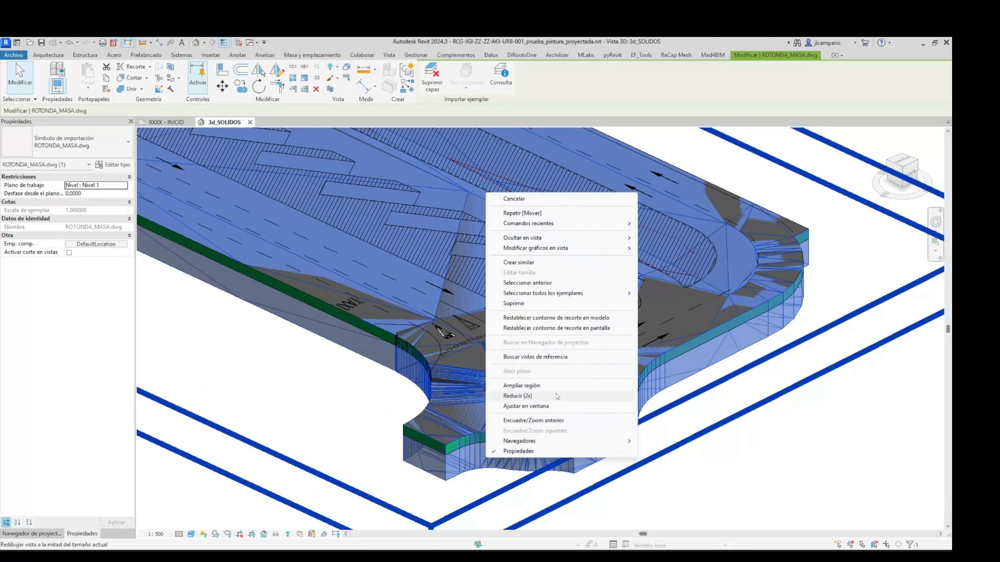
{"action": "left_click", "coordinate": [658, 240]}
Inspect the pintura_001.dwg markings against the toposolid and set the view scale to 1:1000.
{"action": "scroll", "coordinate": [452, 349], "scroll_direction": "down", "scroll_amount": 1}
{"action": "middle_click_drag", "start_coordinate": [457, 369], "coordinate": [435, 208], "text": "shift"}
{"action": "scroll", "coordinate": [432, 245], "scroll_direction": "up", "scroll_amount": 5}
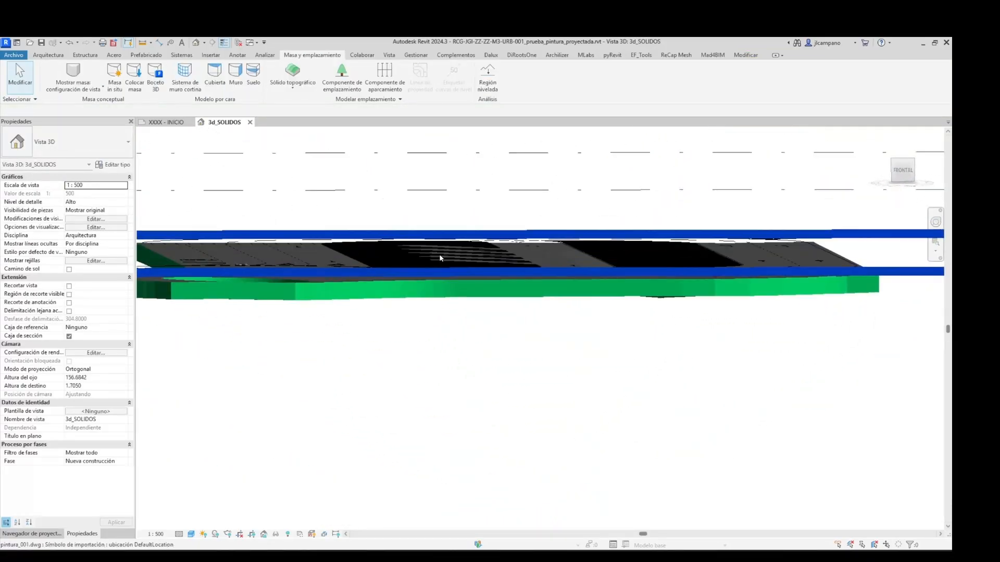
{"action": "left_click", "coordinate": [404, 254]}
{"action": "middle_click_drag", "start_coordinate": [404, 255], "coordinate": [364, 341], "text": "shift"}
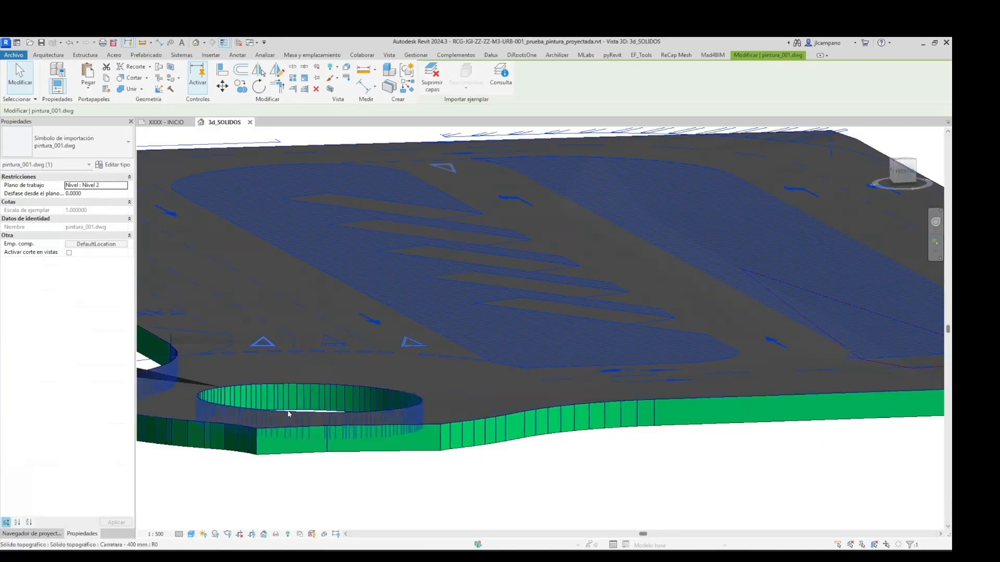
{"action": "left_click", "coordinate": [156, 533]}
{"action": "left_click", "coordinate": [163, 507]}
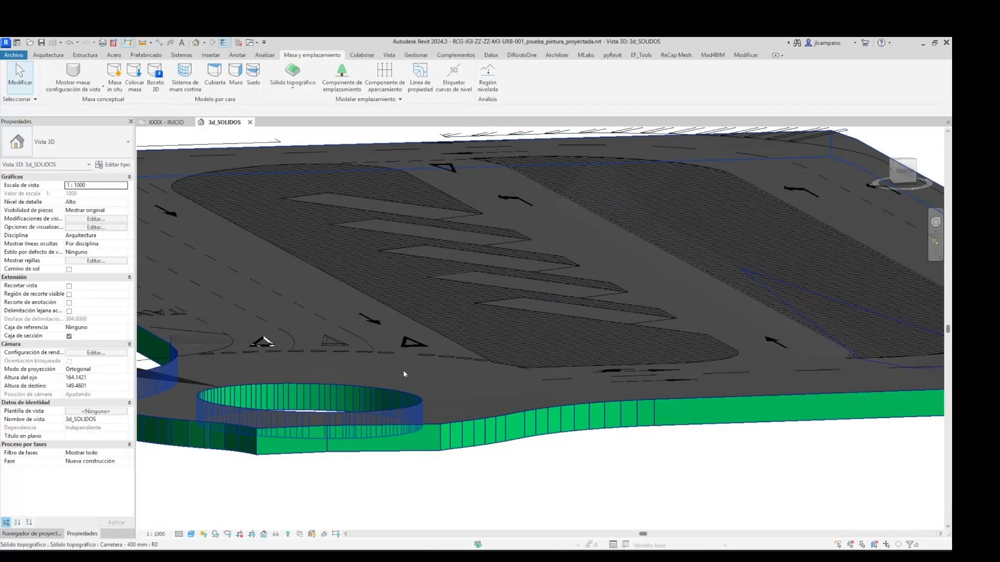
Examine the flat pintura_001.dwg road markings over the toposolid, checking both elements from several view distances.
{"action": "scroll", "coordinate": [385, 387], "scroll_direction": "down", "scroll_amount": 2}
{"action": "left_click", "coordinate": [454, 335]}
{"action": "middle_click_drag", "start_coordinate": [473, 359], "coordinate": [462, 379], "text": "shift"}
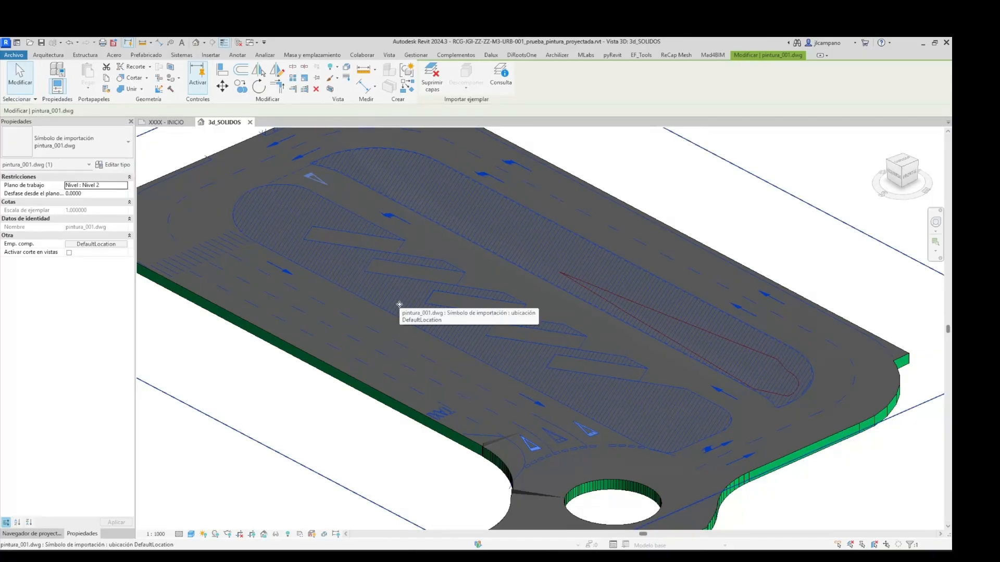
{"action": "scroll", "coordinate": [441, 326], "scroll_direction": "down", "scroll_amount": 1}
{"action": "middle_click_drag", "start_coordinate": [441, 322], "coordinate": [436, 322], "text": "shift"}
{"action": "key", "text": "Escape"}
{"action": "scroll", "coordinate": [444, 318], "scroll_direction": "down", "scroll_amount": 2}
{"action": "scroll", "coordinate": [381, 330], "scroll_direction": "up", "scroll_amount": 1}
{"action": "scroll", "coordinate": [381, 331], "scroll_direction": "up", "scroll_amount": 2}
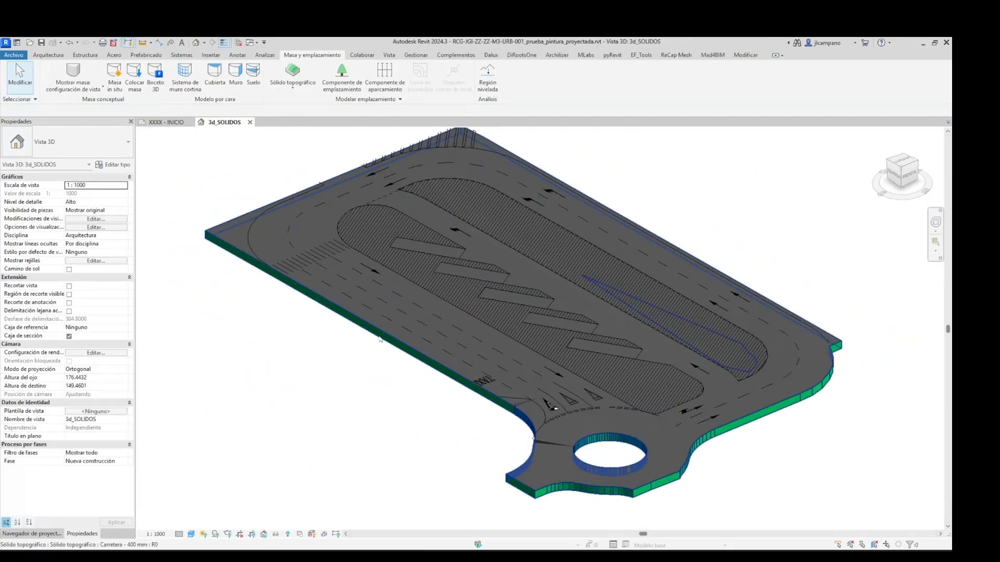
{"action": "left_click", "coordinate": [326, 302]}
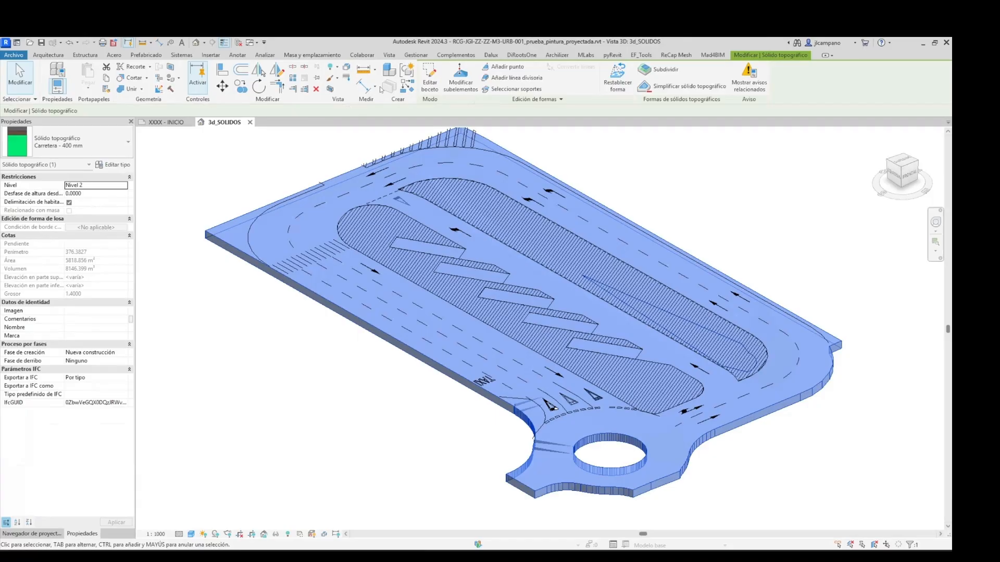
{"action": "scroll", "coordinate": [363, 223], "scroll_direction": "down", "scroll_amount": 1}
{"action": "scroll", "coordinate": [464, 357], "scroll_direction": "down", "scroll_amount": 2}
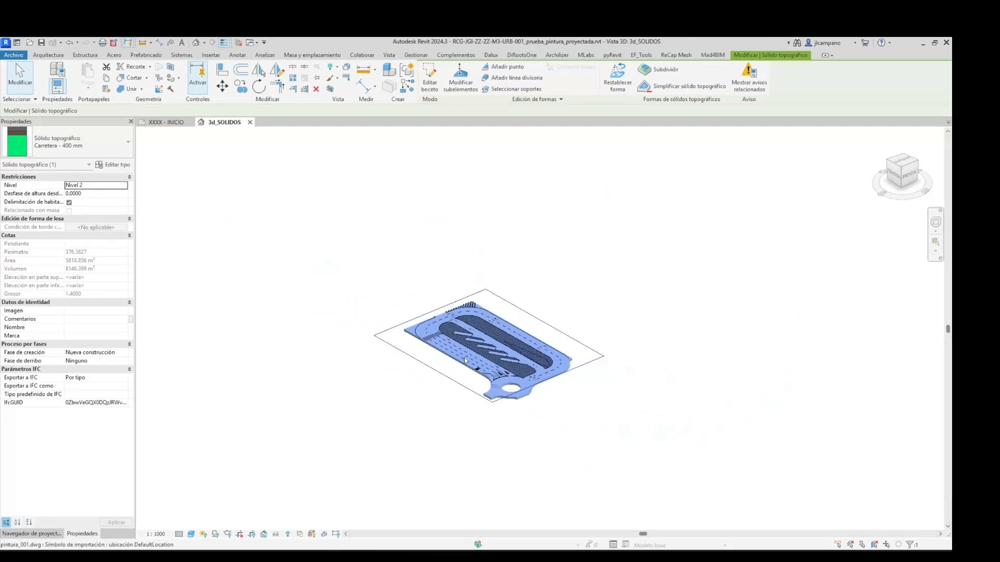
{"action": "scroll", "coordinate": [458, 354], "scroll_direction": "up", "scroll_amount": 2}
{"action": "scroll", "coordinate": [389, 307], "scroll_direction": "down", "scroll_amount": 3}
{"action": "scroll", "coordinate": [390, 307], "scroll_direction": "up", "scroll_amount": 3}
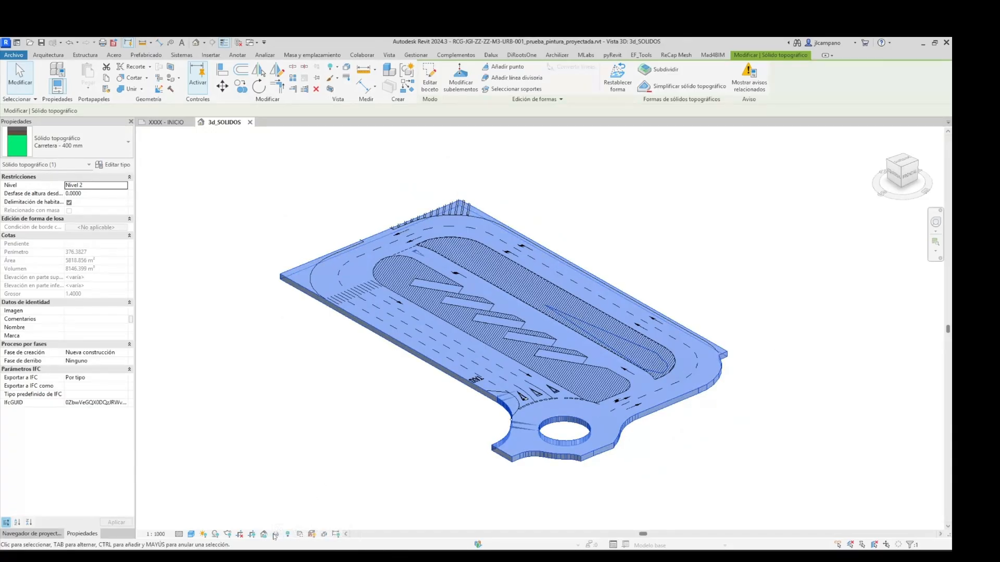
Reveal the hidden elements, select the 3D view's section box, and leave the reveal mode with it selected.
{"action": "key", "text": "Escape"}
{"action": "left_click", "coordinate": [288, 534]}
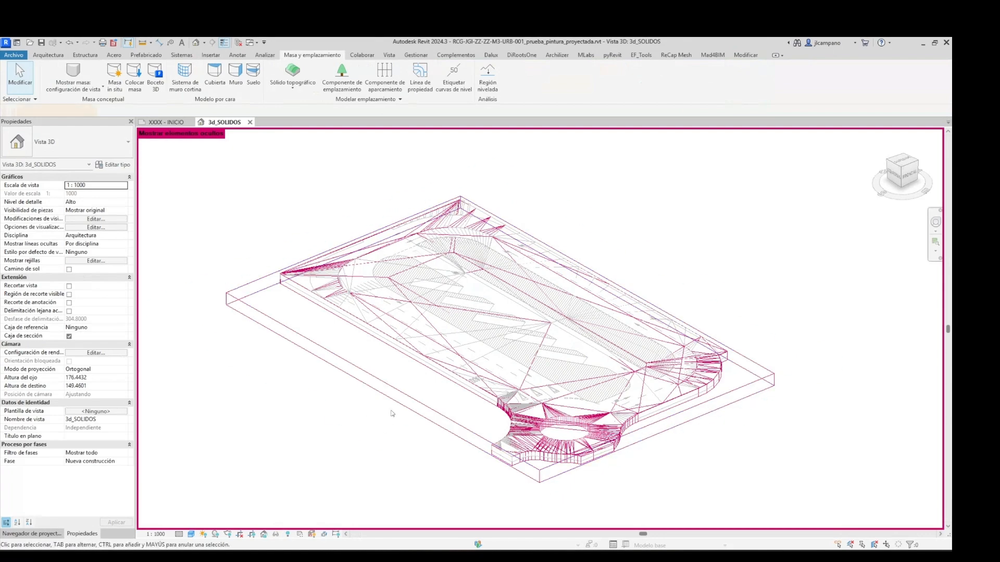
{"action": "left_click", "coordinate": [500, 335]}
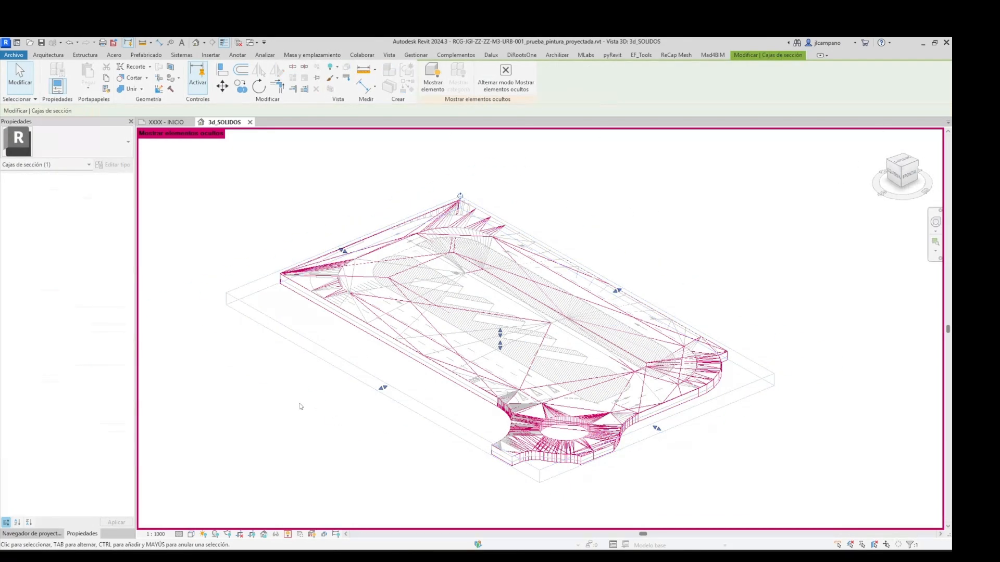
{"action": "left_click", "coordinate": [288, 534]}
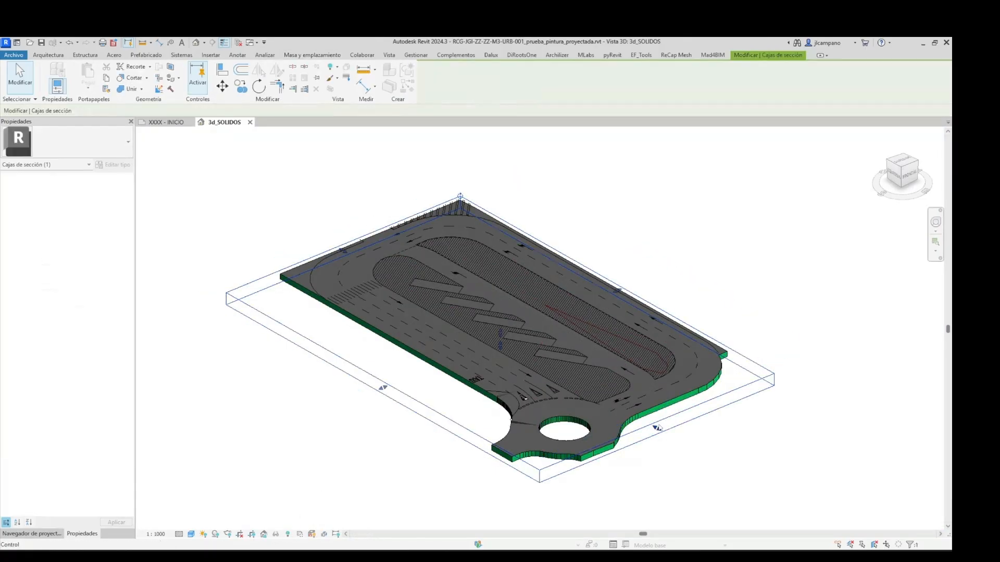
Pull the section box's roundabout-side face inward to cut through the toposolid, and examine the markings along the cut edge.
{"action": "middle_click_drag", "start_coordinate": [658, 430], "coordinate": [595, 408], "text": "shift"}
{"action": "scroll", "coordinate": [547, 333], "scroll_direction": "up", "scroll_amount": 5}
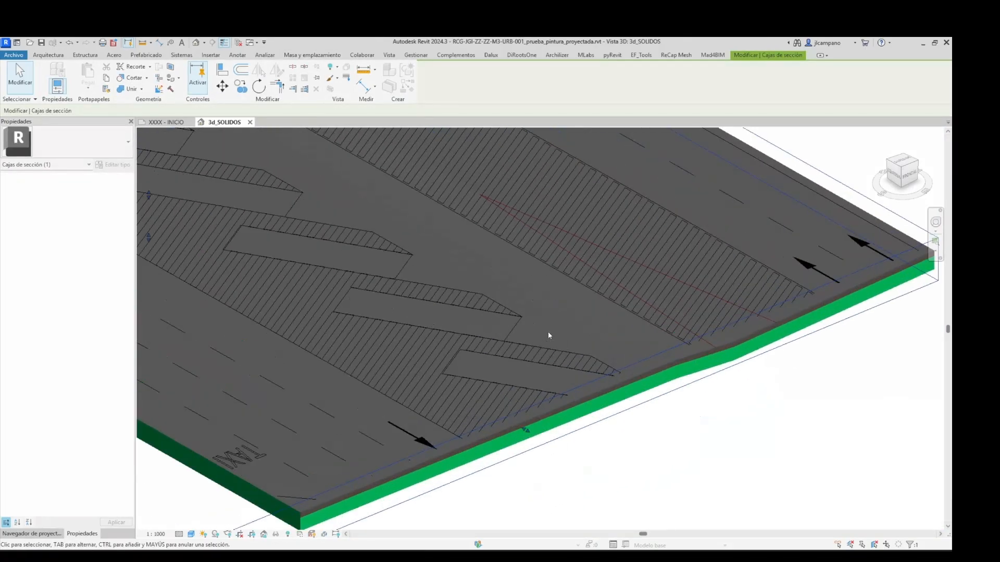
{"action": "middle_click_drag", "start_coordinate": [511, 358], "coordinate": [578, 485], "text": "shift"}
{"action": "middle_click_drag", "start_coordinate": [536, 422], "coordinate": [627, 399], "text": "shift"}
{"action": "scroll", "coordinate": [627, 399], "scroll_direction": "down", "scroll_amount": 2}
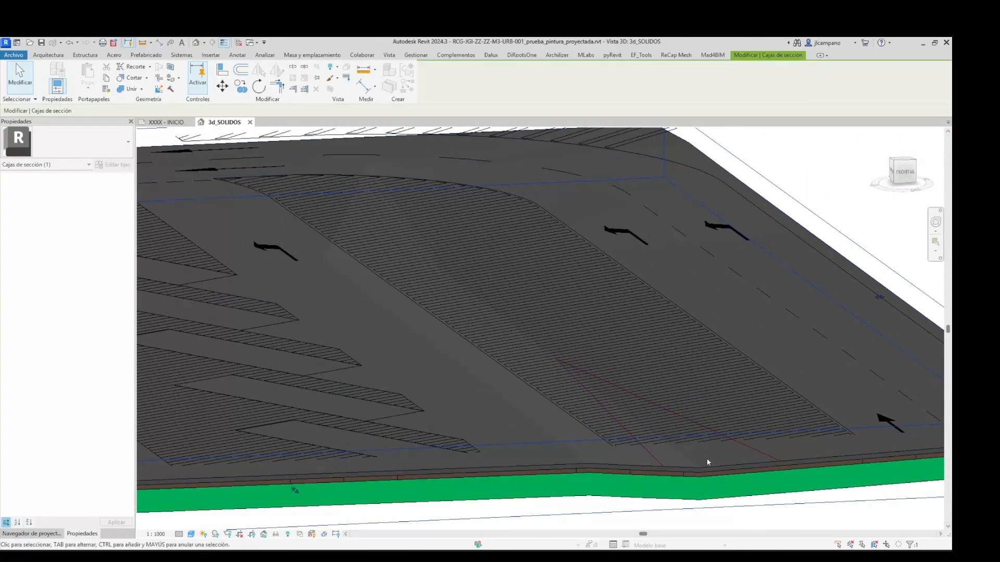
Deselect the section box and turn it off in the 3d_SOLIDOS view to restore the full toposolid.
{"action": "middle_click_drag", "start_coordinate": [660, 455], "coordinate": [579, 422]}
{"action": "scroll", "coordinate": [511, 382], "scroll_direction": "down", "scroll_amount": 4}
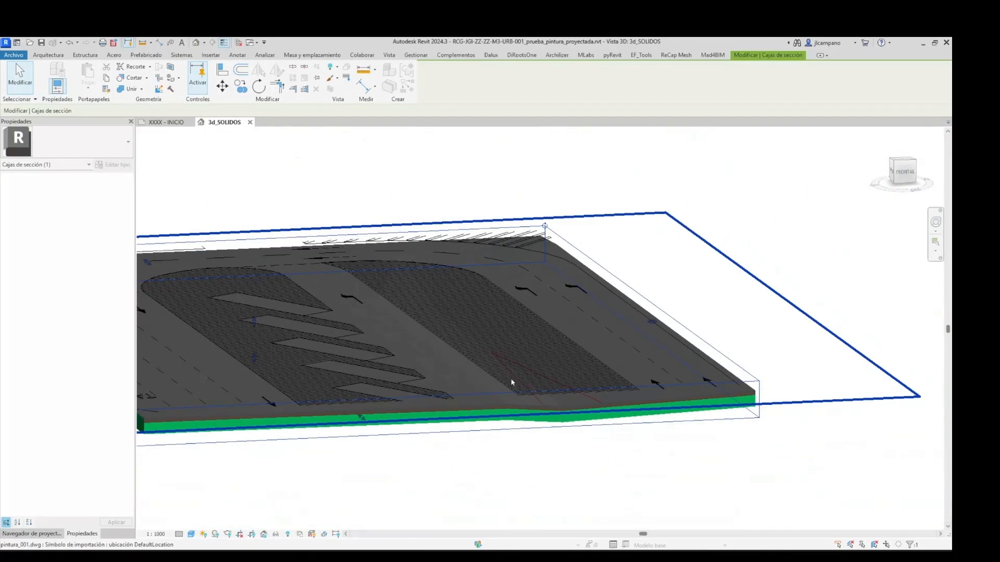
{"action": "middle_click_drag", "start_coordinate": [452, 408], "coordinate": [510, 450], "text": "shift"}
{"action": "scroll", "coordinate": [417, 395], "scroll_direction": "down", "scroll_amount": 2}
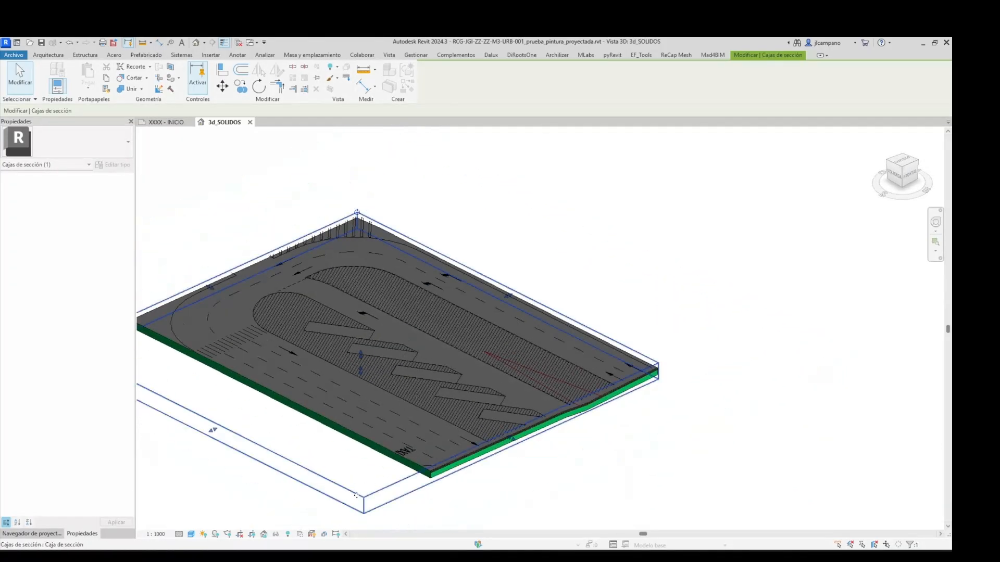
{"action": "left_click", "coordinate": [367, 464]}
{"action": "scroll", "coordinate": [383, 452], "scroll_direction": "down", "scroll_amount": 3}
{"action": "middle_click_drag", "start_coordinate": [373, 455], "coordinate": [409, 444]}
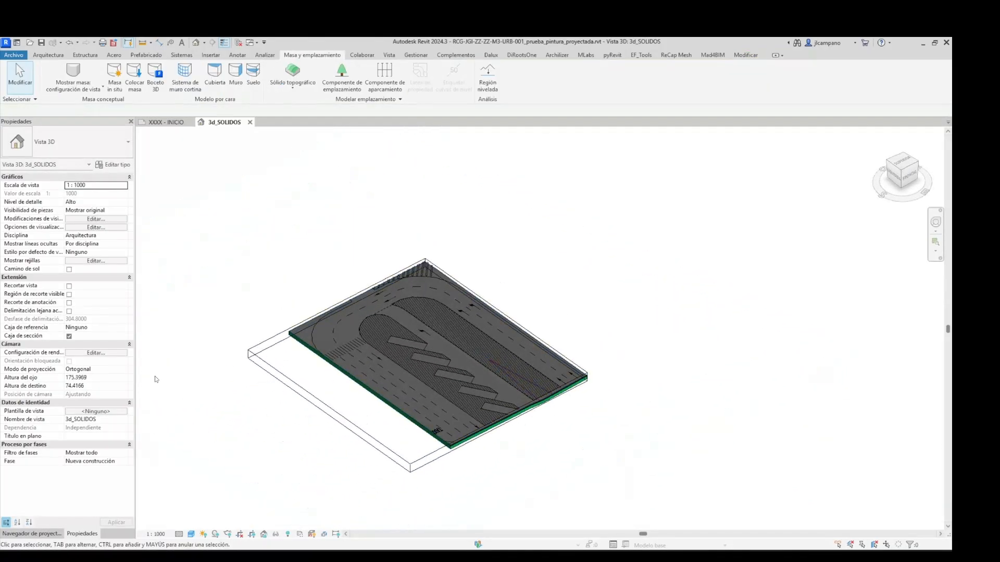
{"action": "left_click", "coordinate": [69, 337]}
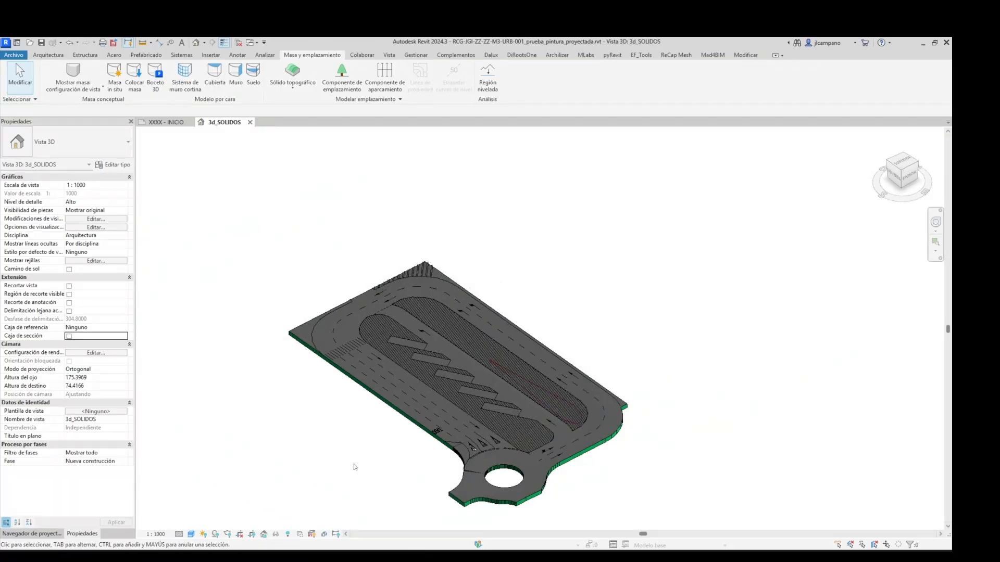
{"action": "scroll", "coordinate": [411, 433], "scroll_direction": "up", "scroll_amount": 3}
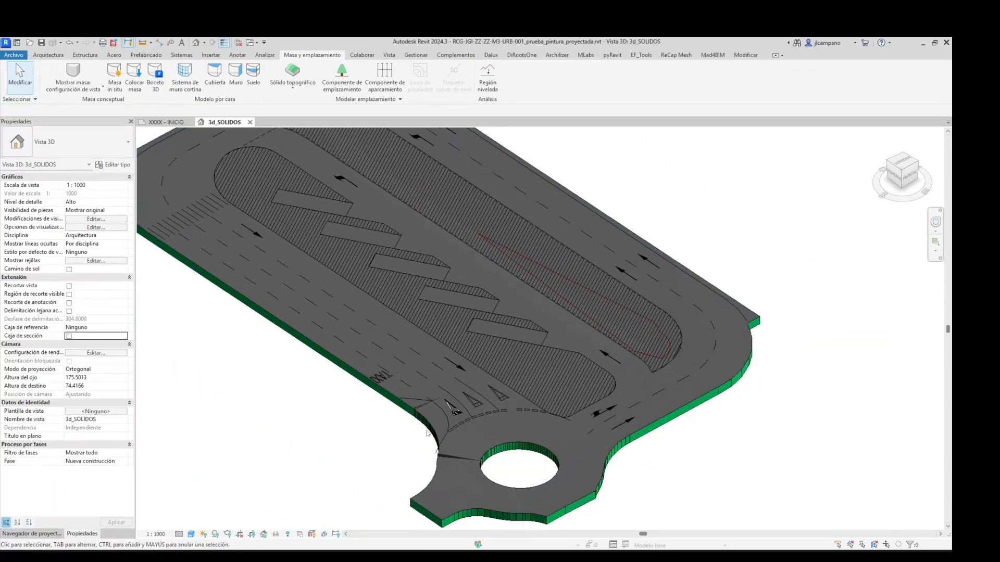
Switch to Dynamo and freeze the Python node in the toposolid creation part of the graph.
{"action": "mouse_move", "coordinate": [700, 548]}
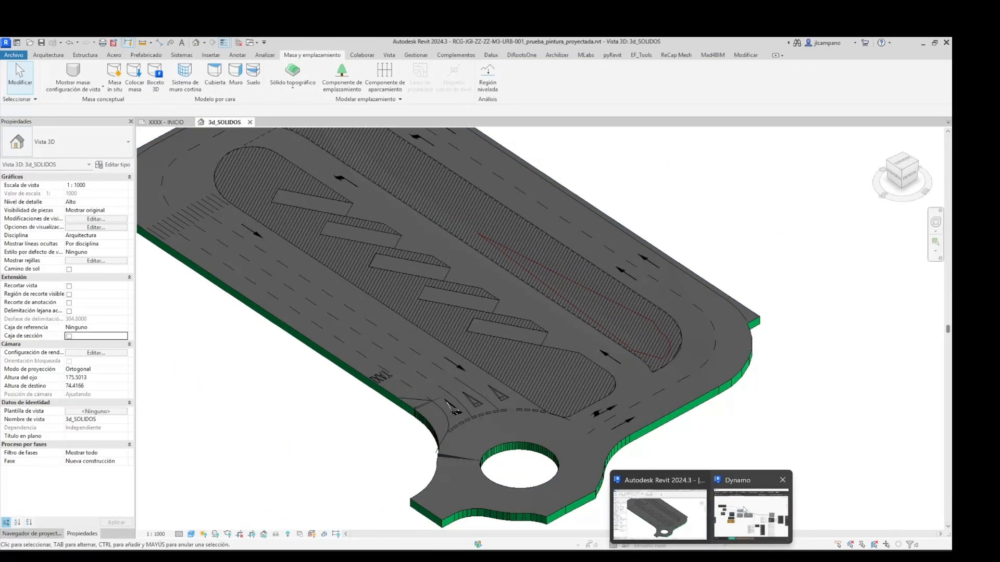
{"action": "left_click", "coordinate": [746, 513]}
{"action": "middle_click_drag", "start_coordinate": [769, 332], "coordinate": [688, 416]}
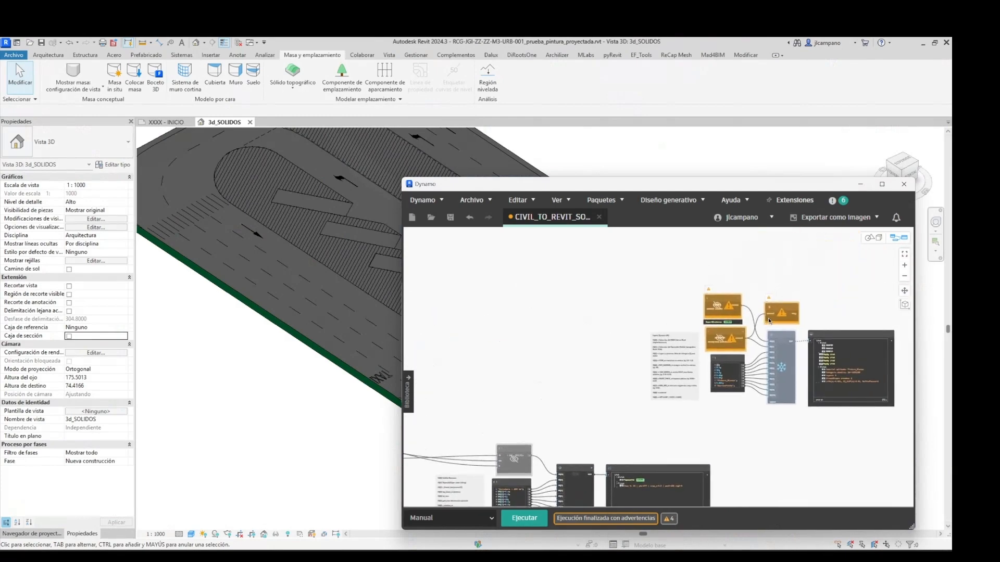
{"action": "middle_click_drag", "start_coordinate": [710, 376], "coordinate": [783, 331]}
{"action": "middle_click_drag", "start_coordinate": [507, 413], "coordinate": [697, 412]}
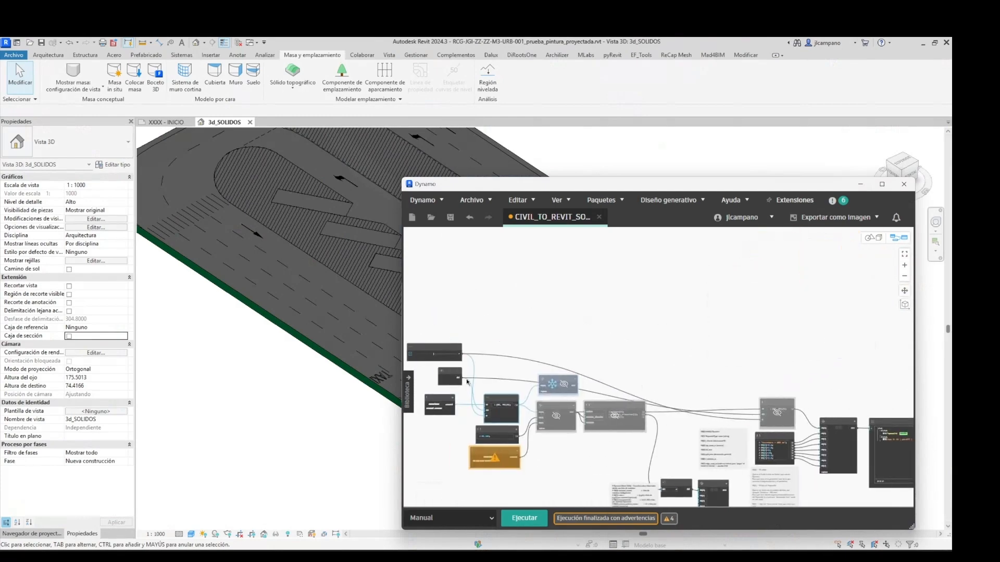
{"action": "right_click", "coordinate": [549, 417]}
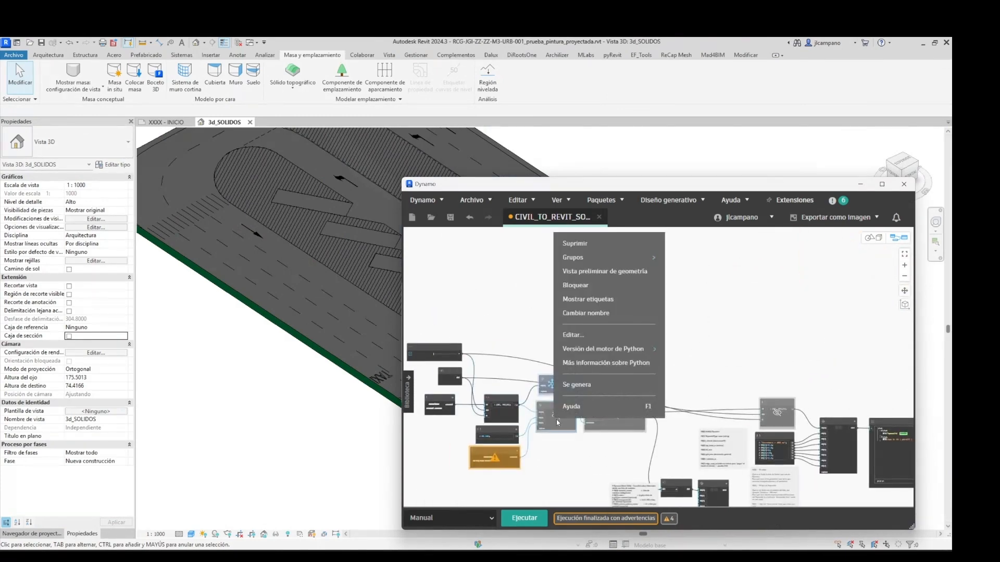
{"action": "left_click", "coordinate": [611, 287]}
Unfreeze the Python Script node in the road-marking projection part of the graph.
{"action": "middle_click_drag", "start_coordinate": [674, 371], "coordinate": [508, 443]}
{"action": "middle_click_drag", "start_coordinate": [789, 409], "coordinate": [524, 411]}
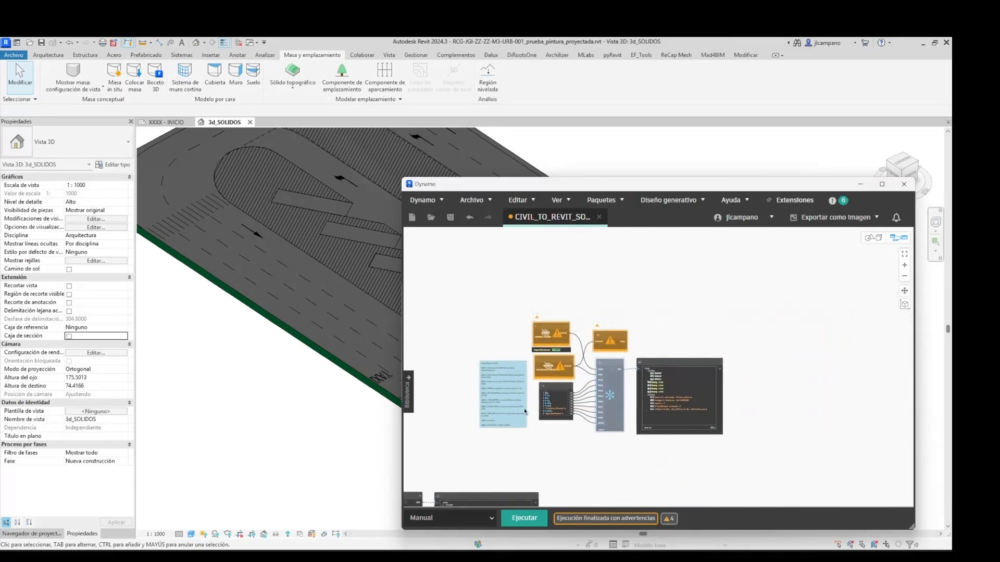
{"action": "right_click", "coordinate": [616, 393]}
{"action": "left_click", "coordinate": [686, 261]}
{"action": "scroll", "coordinate": [519, 345], "scroll_direction": "up", "scroll_amount": 1}
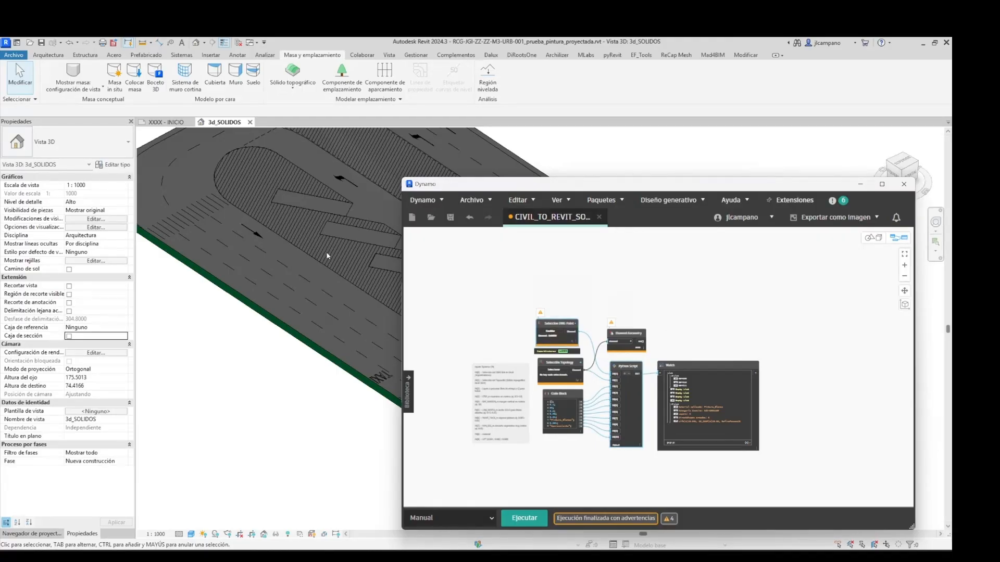
Assign pintura_001.dwg to the DWG selection node and the road toposolid to the topology selection node.
{"action": "left_click", "coordinate": [547, 333]}
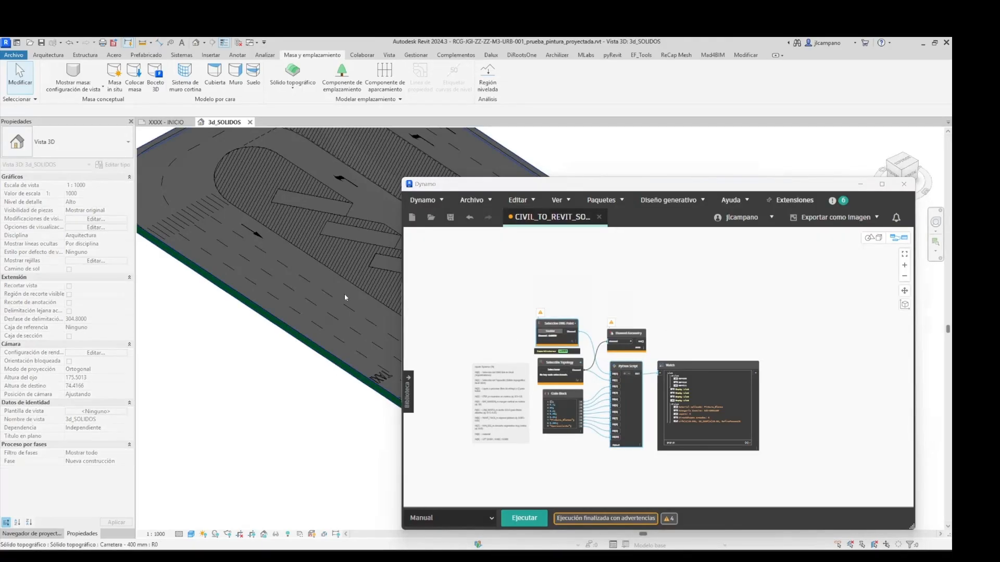
{"action": "left_click", "coordinate": [336, 263]}
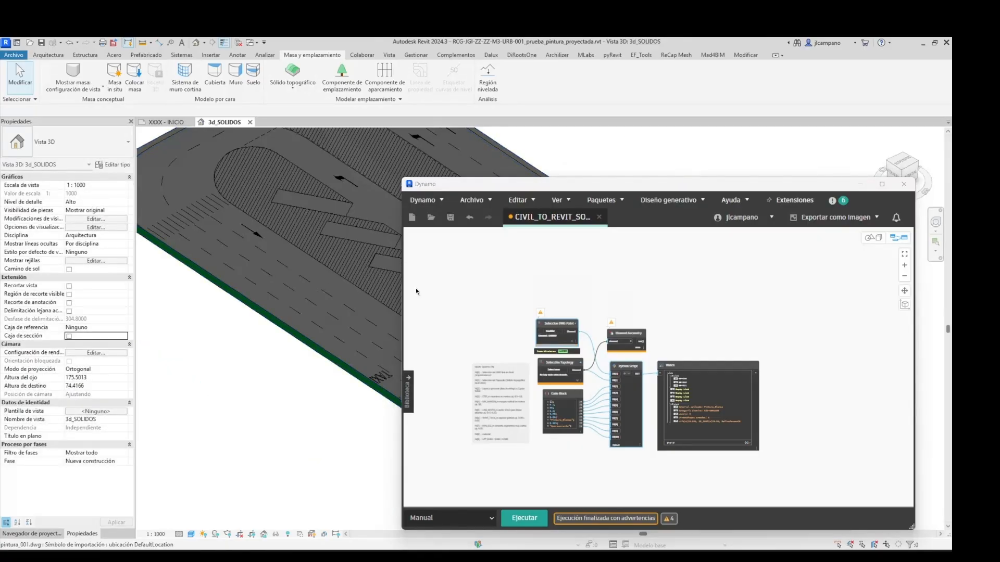
{"action": "left_click", "coordinate": [550, 371]}
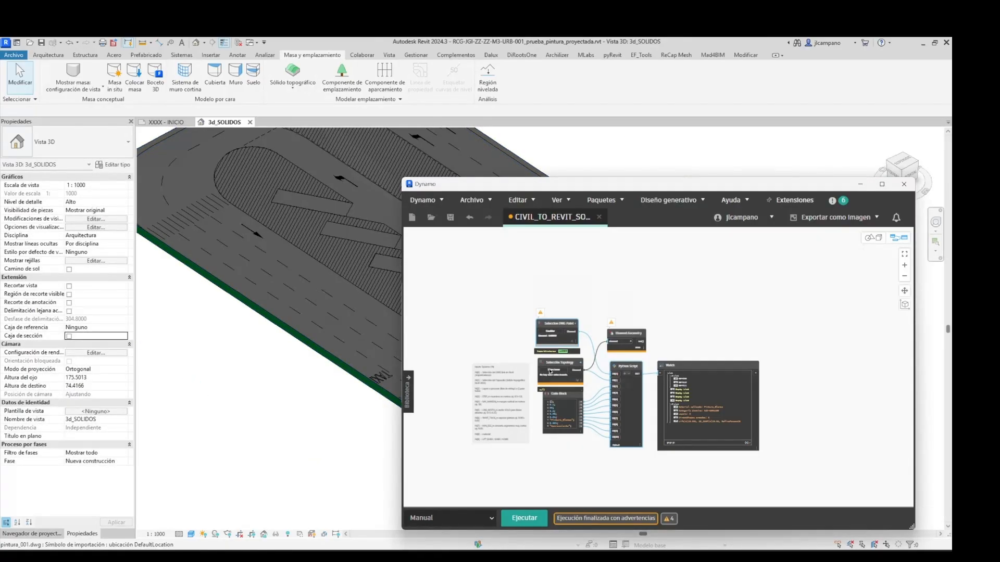
{"action": "left_click", "coordinate": [329, 361]}
Move the Dynamo window aside and run the graph to project the road markings onto the toposolid.
{"action": "left_click_drag", "start_coordinate": [536, 184], "coordinate": [828, 174]}
{"action": "scroll", "coordinate": [515, 345], "scroll_direction": "down", "scroll_amount": 1}
{"action": "middle_click_drag", "start_coordinate": [514, 345], "coordinate": [466, 351]}
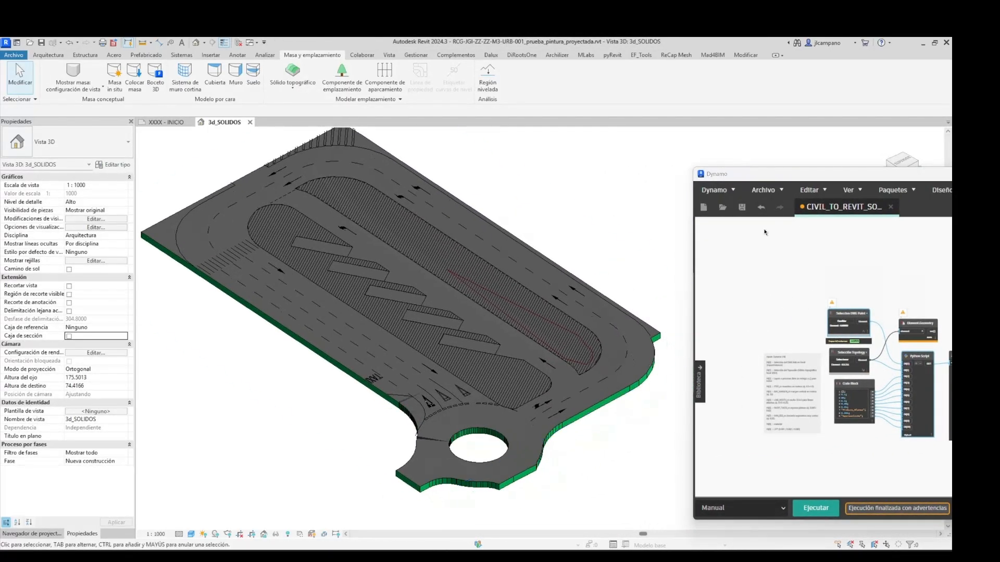
{"action": "left_click", "coordinate": [800, 508]}
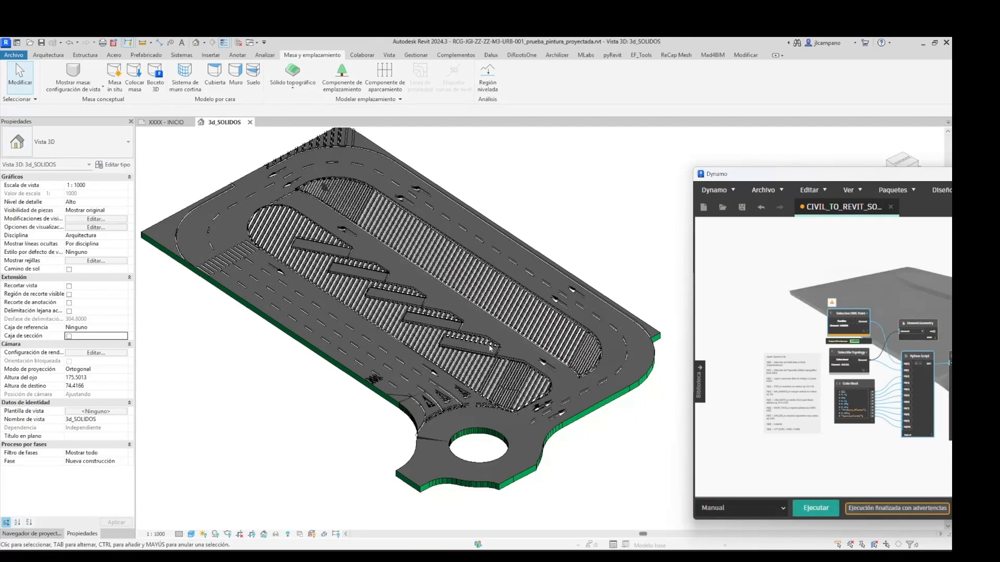
Examine the projected road markings up close and from several angles, selecting the arrow markings, and clear the selection.
{"action": "scroll", "coordinate": [490, 347], "scroll_direction": "up", "scroll_amount": 10}
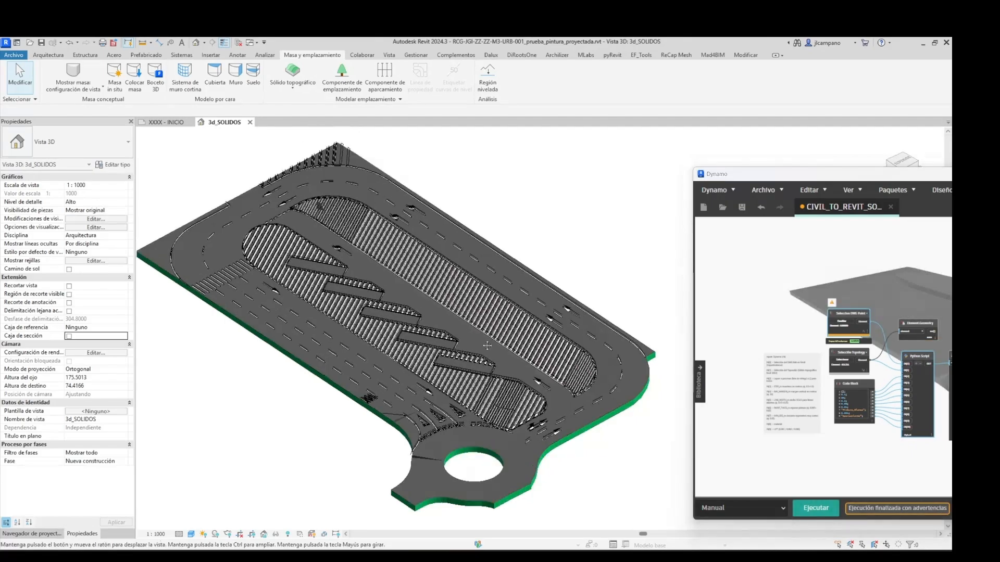
{"action": "middle_click_drag", "start_coordinate": [539, 385], "coordinate": [426, 425]}
{"action": "scroll", "coordinate": [512, 363], "scroll_direction": "up", "scroll_amount": 5}
{"action": "left_click", "coordinate": [463, 262]}
{"action": "scroll", "coordinate": [461, 268], "scroll_direction": "down", "scroll_amount": 5}
{"action": "middle_click_drag", "start_coordinate": [458, 268], "coordinate": [500, 358], "text": "shift"}
{"action": "scroll", "coordinate": [368, 250], "scroll_direction": "down", "scroll_amount": 3}
{"action": "scroll", "coordinate": [451, 258], "scroll_direction": "down", "scroll_amount": 2}
{"action": "middle_click_drag", "start_coordinate": [341, 289], "coordinate": [388, 303]}
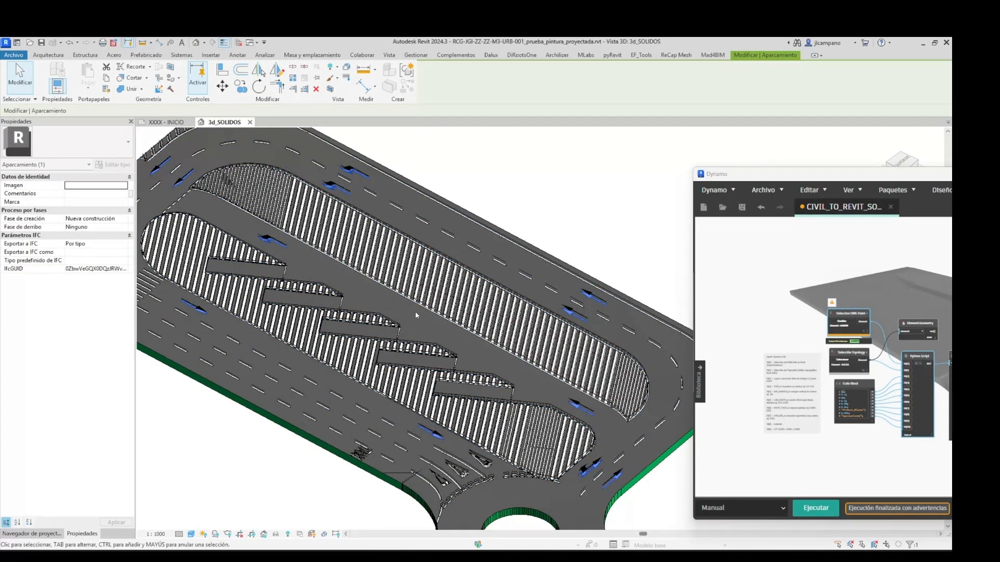
{"action": "middle_click_drag", "start_coordinate": [584, 357], "coordinate": [490, 328]}
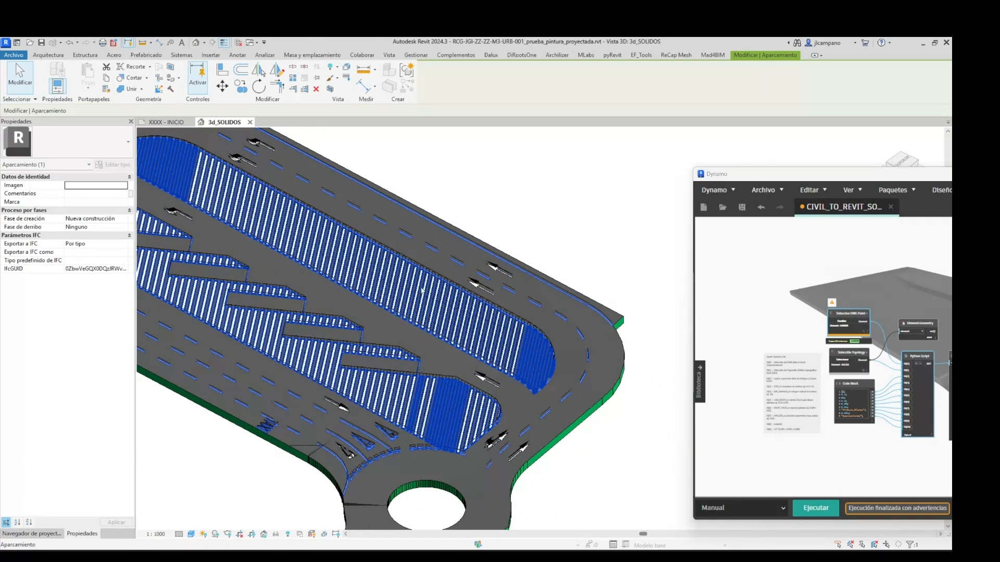
{"action": "key", "text": "Escape"}
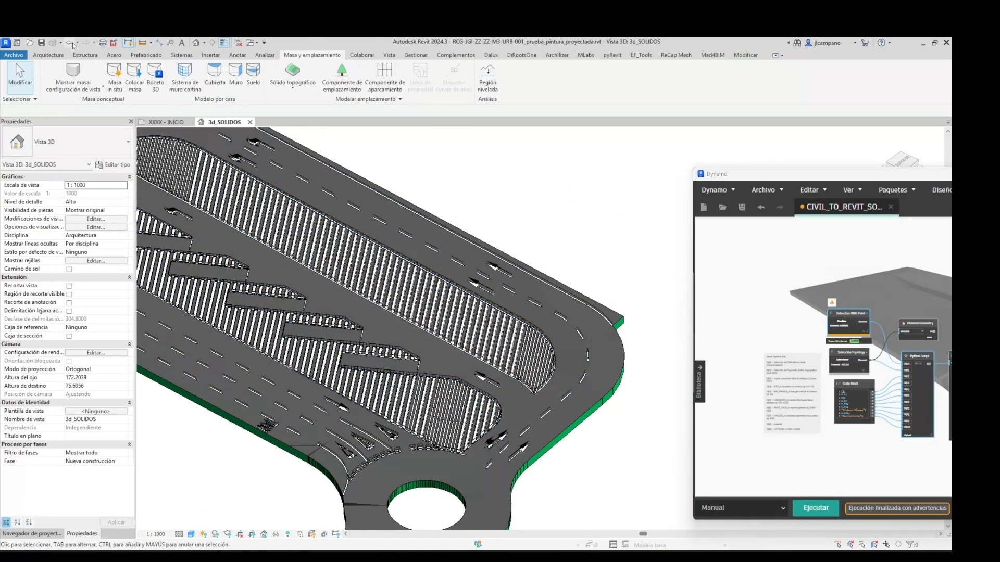
Undo the generated road markings, keeping the view's section box turned off.
{"action": "left_click", "coordinate": [72, 44]}
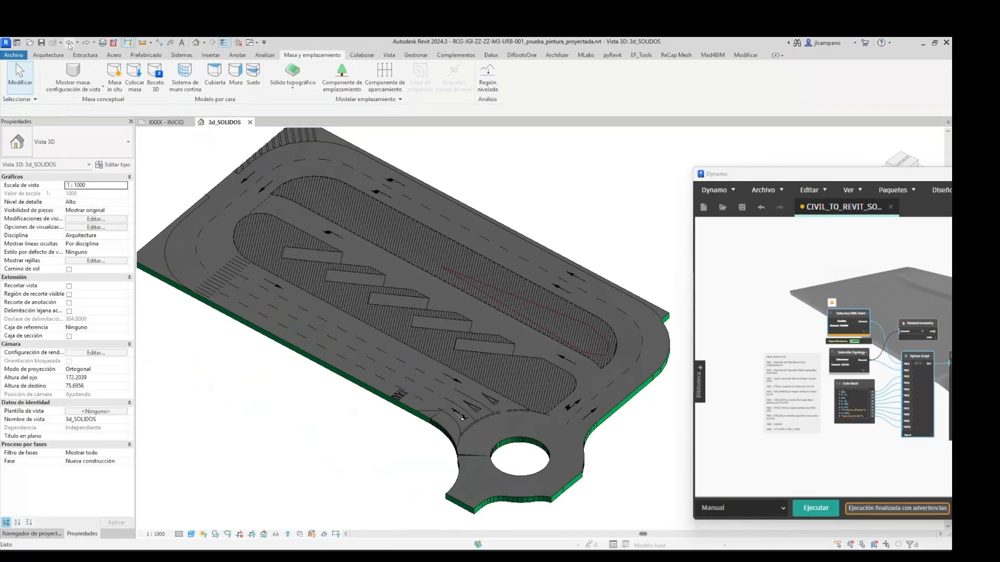
{"action": "left_click", "coordinate": [70, 45]}
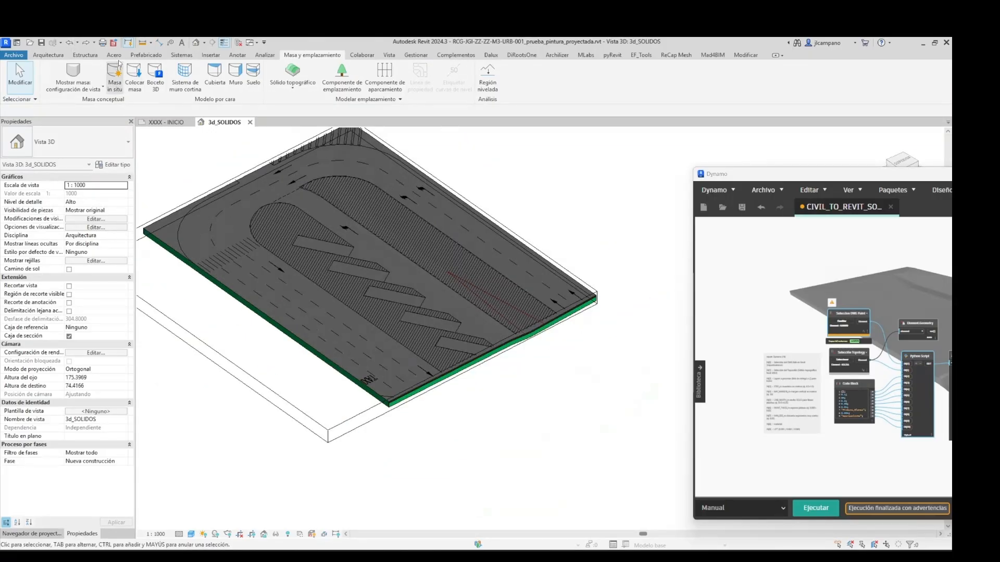
{"action": "left_click", "coordinate": [88, 43]}
Modify the road toposolid's subelements by raising the interior shape point between the hatched islands into a tall peak, and leave the editing.
{"action": "scroll", "coordinate": [374, 305], "scroll_direction": "down", "scroll_amount": 3}
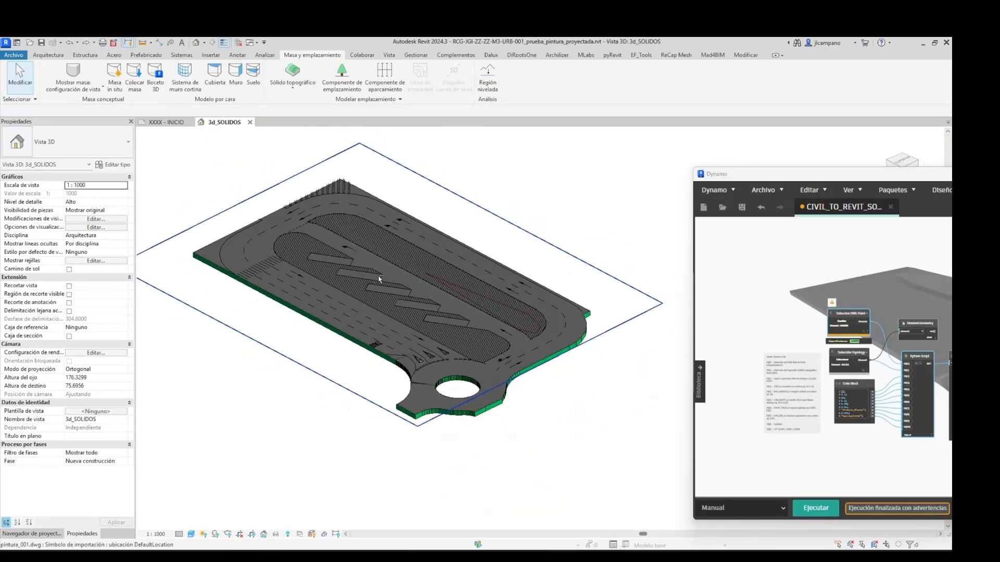
{"action": "scroll", "coordinate": [413, 347], "scroll_direction": "up", "scroll_amount": 4}
{"action": "left_click", "coordinate": [381, 375]}
{"action": "middle_click_drag", "start_coordinate": [462, 134], "coordinate": [448, 203]}
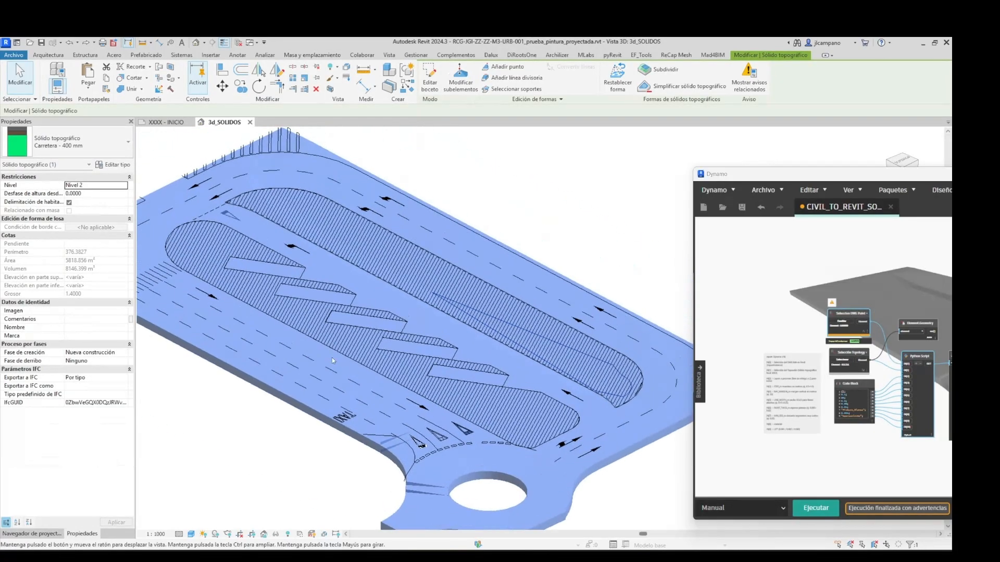
{"action": "left_click", "coordinate": [463, 80]}
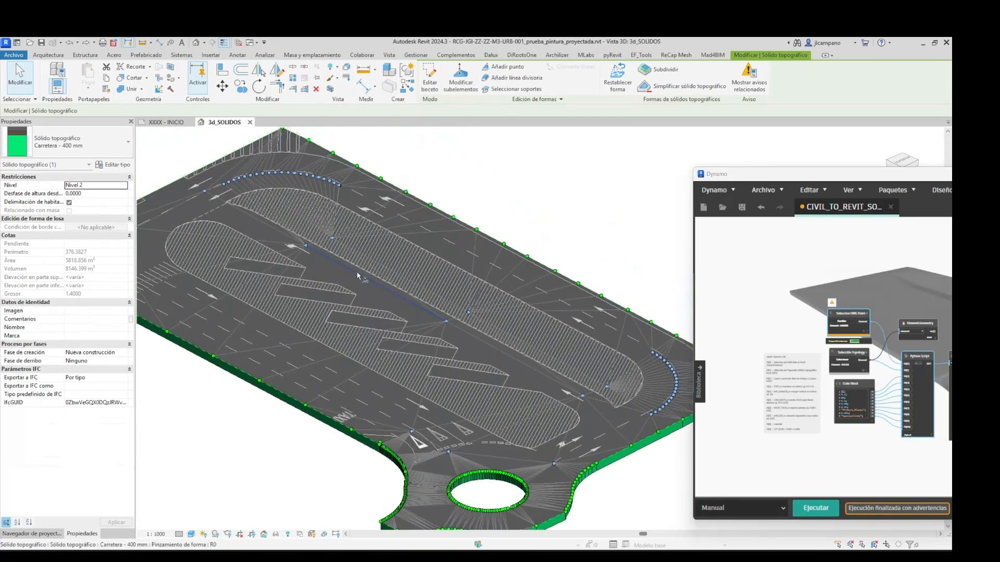
{"action": "scroll", "coordinate": [445, 336], "scroll_direction": "up", "scroll_amount": 2}
{"action": "left_click", "coordinate": [447, 314]}
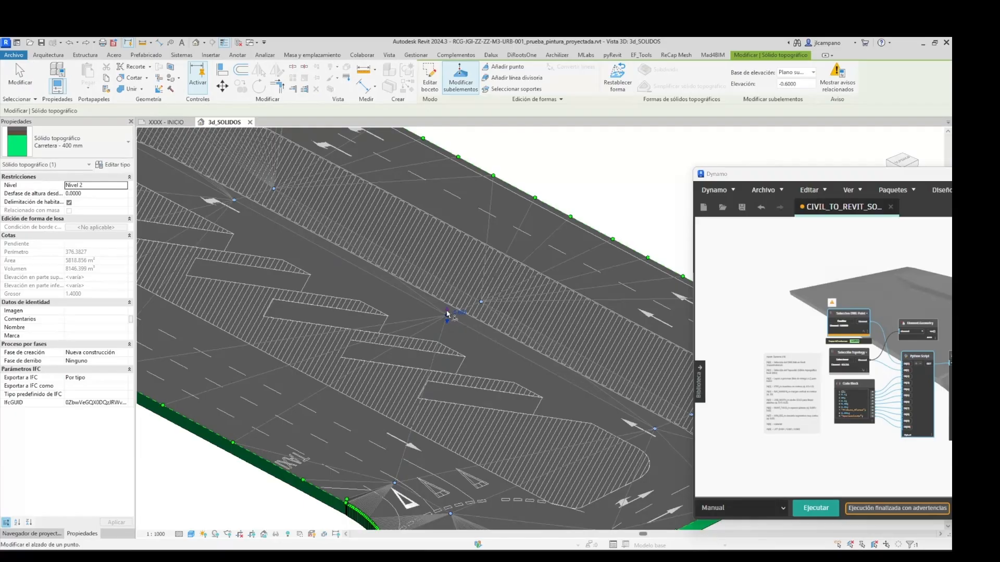
{"action": "mouse_move", "coordinate": [448, 248]}
{"action": "left_mouse_down"}
{"action": "mouse_move", "coordinate": [456, 236]}
{"action": "mouse_move", "coordinate": [454, 302]}
{"action": "mouse_move", "coordinate": [426, 273]}
{"action": "mouse_move", "coordinate": [446, 259]}
{"action": "left_mouse_up"}
{"action": "scroll", "coordinate": [448, 289], "scroll_direction": "down", "scroll_amount": 2}
{"action": "mouse_move", "coordinate": [442, 291]}
{"action": "middle_mouse_down", "text": "shift"}
{"action": "mouse_move", "coordinate": [497, 303]}
{"action": "mouse_move", "coordinate": [412, 305]}
{"action": "mouse_move", "coordinate": [435, 299]}
{"action": "middle_mouse_up", "text": "shift"}
{"action": "key", "text": "Escape"}
{"action": "left_click", "coordinate": [558, 213]}
{"action": "key", "text": "Escape"}
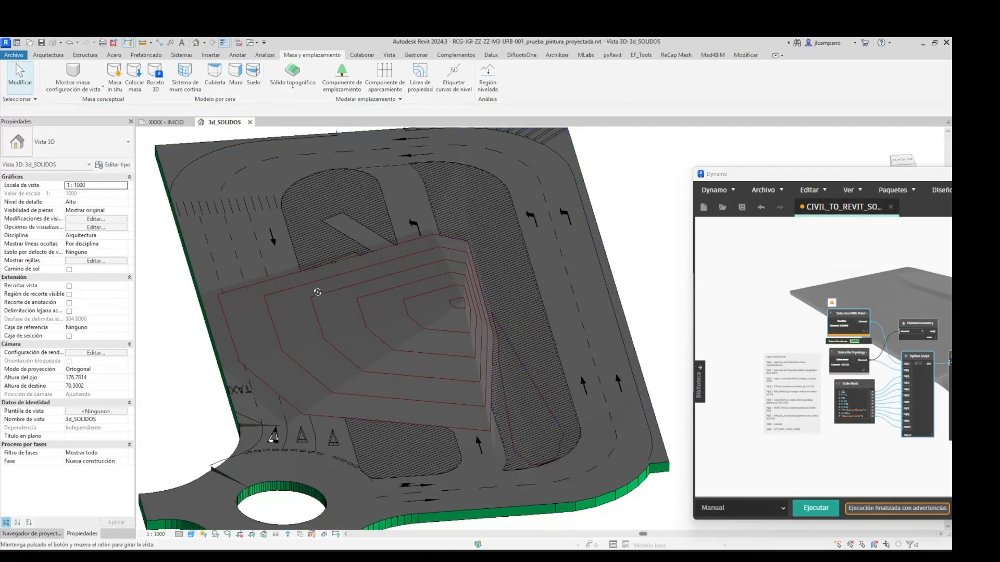
{"action": "middle_click_drag", "start_coordinate": [312, 289], "coordinate": [357, 313], "text": "shift"}
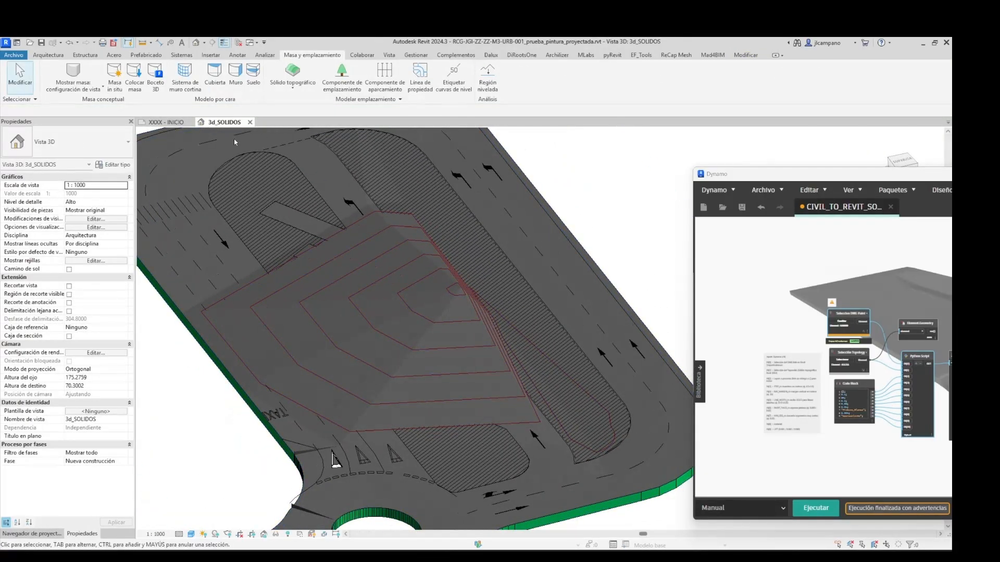
Try to move pintura_001.dwg vertically upward by about 9 m in the front view, placing it above the toposolid peak.
{"action": "left_click", "coordinate": [240, 241]}
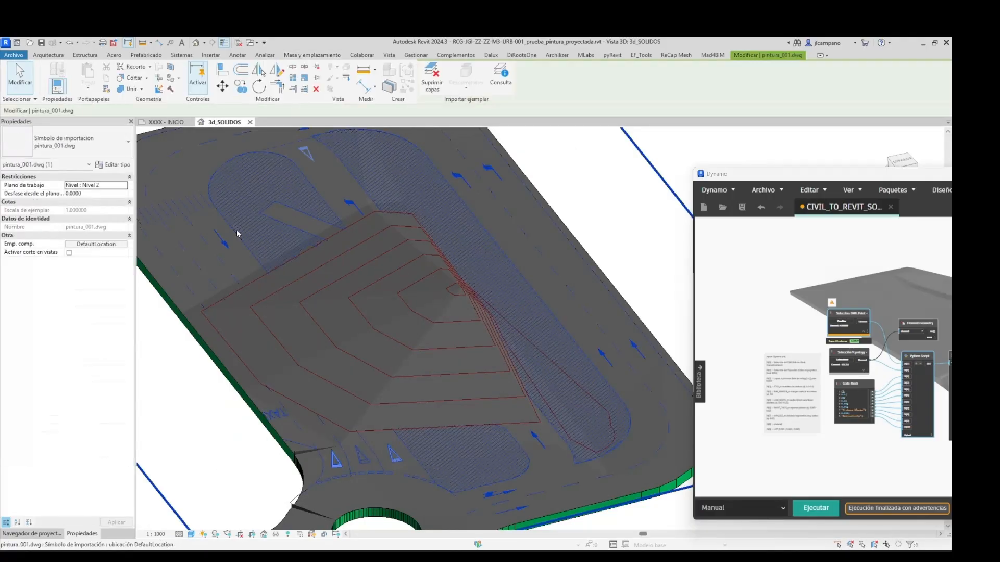
{"action": "scroll", "coordinate": [237, 232], "scroll_direction": "down", "scroll_amount": 2}
{"action": "middle_click_drag", "start_coordinate": [236, 232], "coordinate": [333, 229], "text": "shift"}
{"action": "left_click_drag", "start_coordinate": [840, 181], "coordinate": [716, 260]}
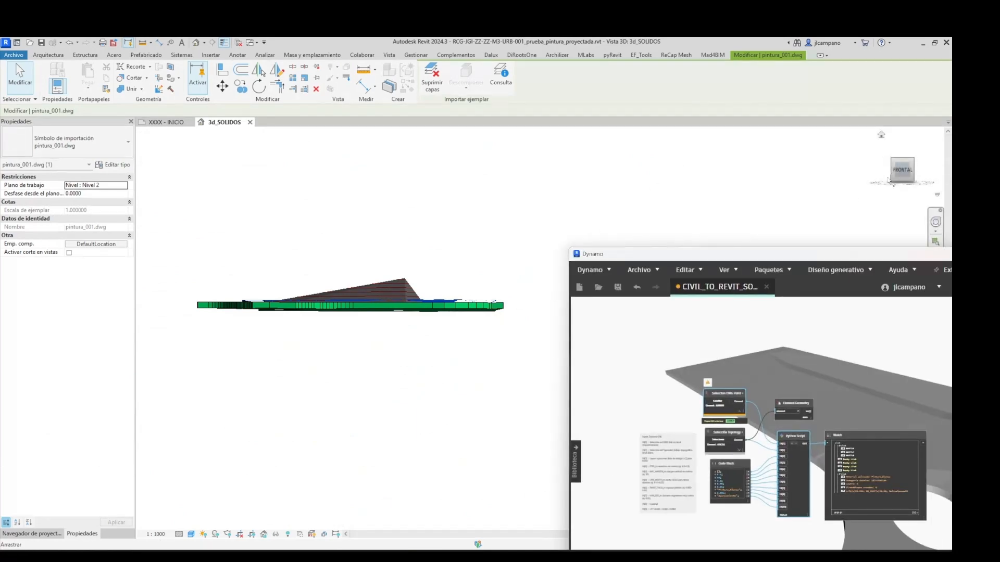
{"action": "middle_click_drag", "start_coordinate": [448, 278], "coordinate": [321, 282]}
{"action": "scroll", "coordinate": [541, 276], "scroll_direction": "up", "scroll_amount": 2}
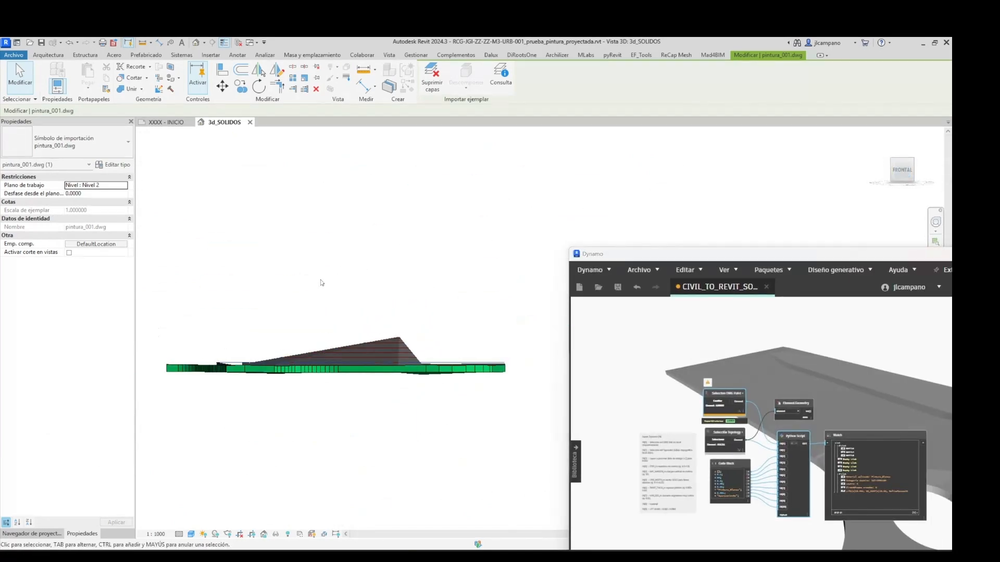
{"action": "left_click", "coordinate": [222, 86]}
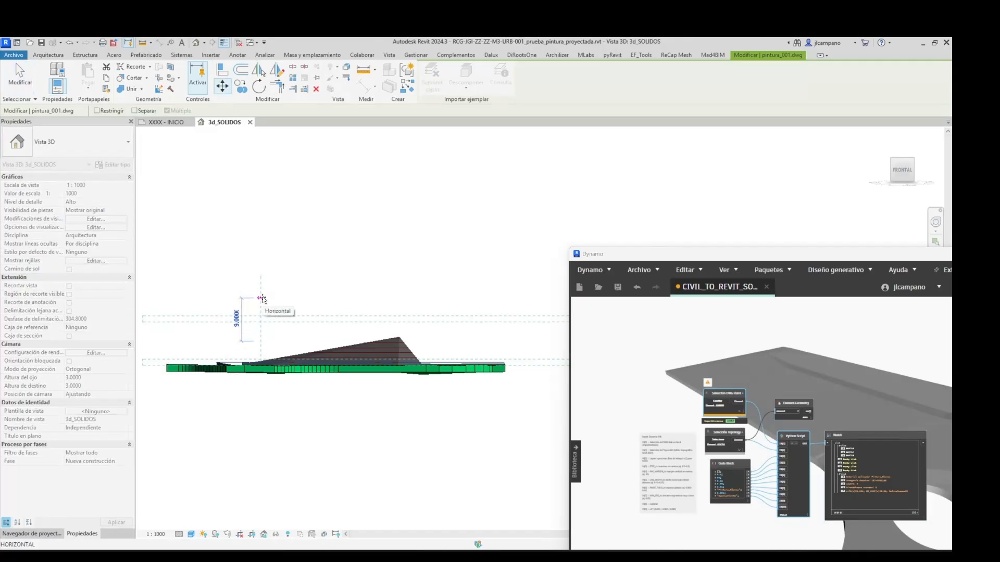
{"action": "left_click", "coordinate": [261, 298]}
{"action": "key", "text": "Escape"}
{"action": "scroll", "coordinate": [455, 328], "scroll_direction": "down", "scroll_amount": 2}
{"action": "middle_click_drag", "start_coordinate": [455, 328], "coordinate": [452, 364], "text": "shift"}
{"action": "scroll", "coordinate": [463, 379], "scroll_direction": "up", "scroll_amount": 4}
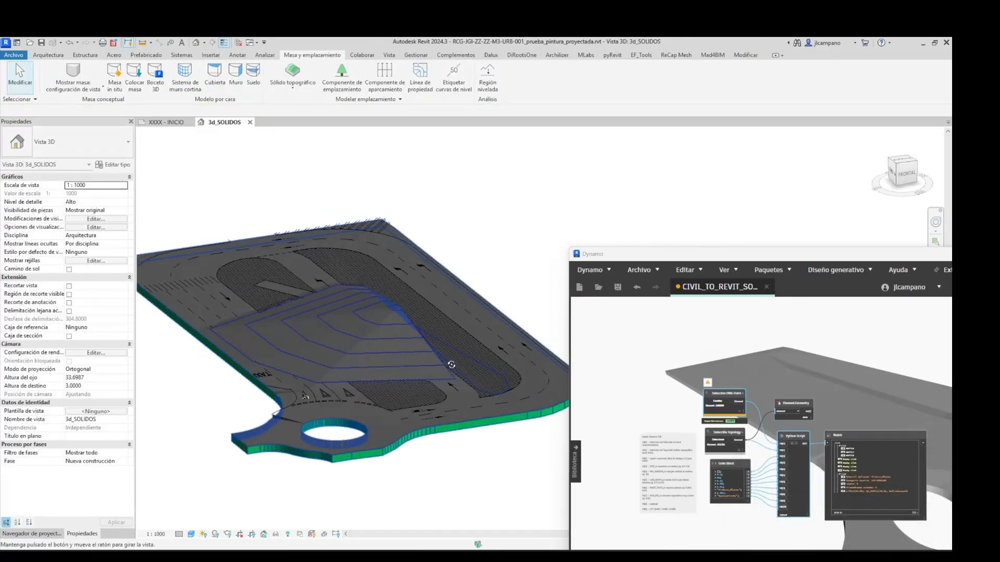
Move pintura_001.dwg vertically upward by about 13 m in the front view, clear of the toposolid peak, and accept the shared-location notice.
{"action": "left_click", "coordinate": [903, 173]}
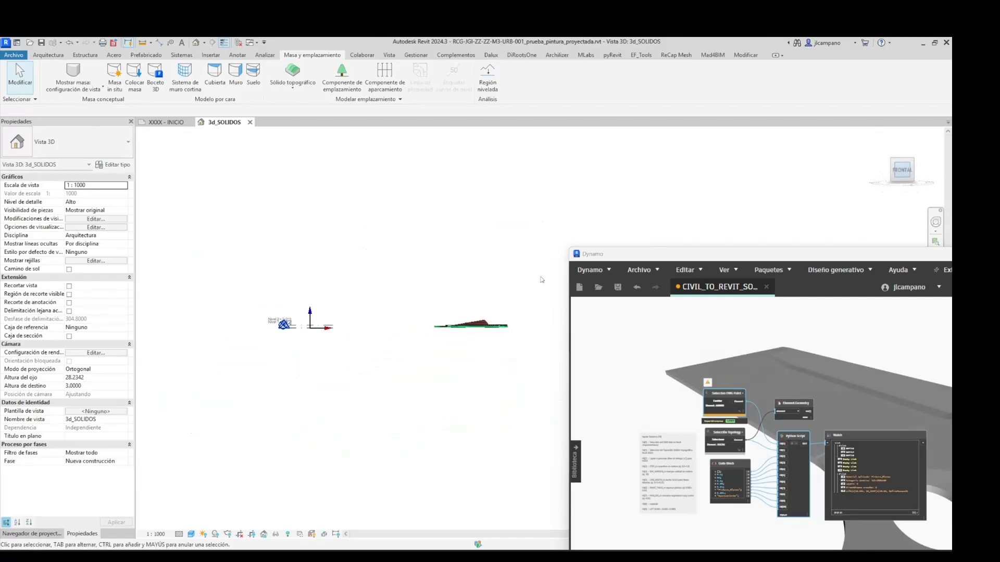
{"action": "middle_click_drag", "start_coordinate": [364, 350], "coordinate": [286, 350]}
{"action": "scroll", "coordinate": [372, 330], "scroll_direction": "up", "scroll_amount": 4}
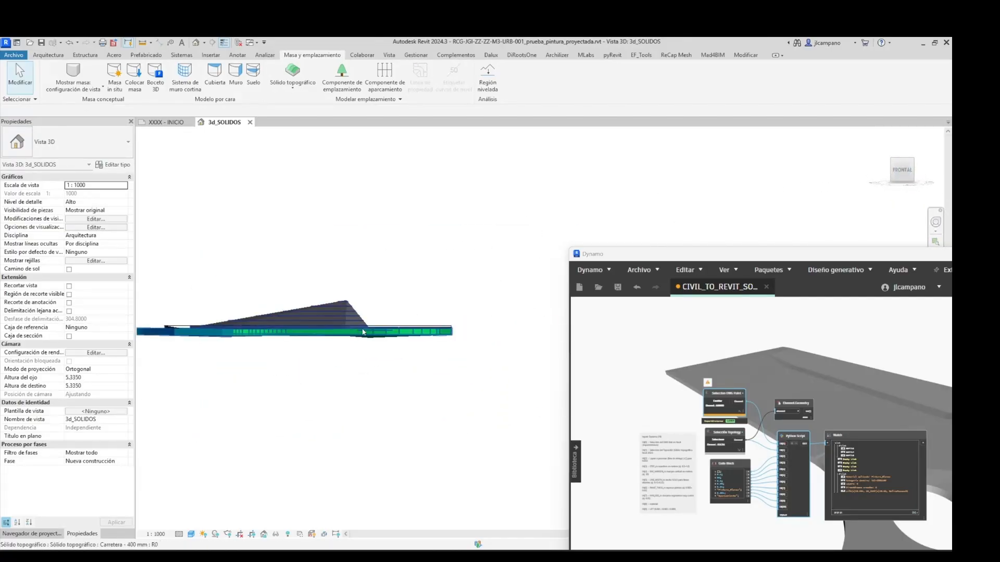
{"action": "left_click", "coordinate": [397, 325]}
{"action": "scroll", "coordinate": [401, 327], "scroll_direction": "down", "scroll_amount": 2}
{"action": "middle_click_drag", "start_coordinate": [283, 280], "coordinate": [401, 328]}
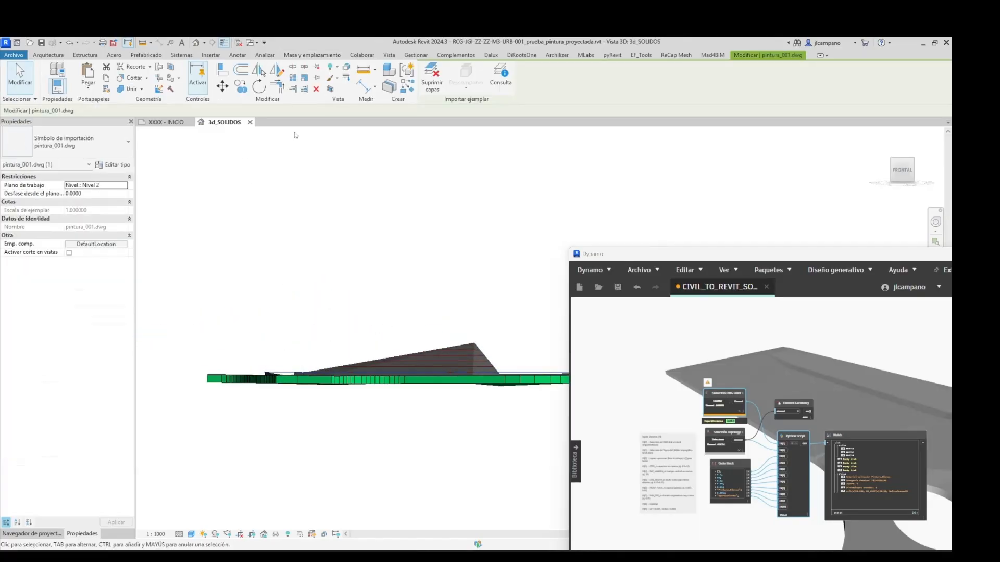
{"action": "left_click", "coordinate": [222, 87]}
{"action": "left_click", "coordinate": [301, 348]}
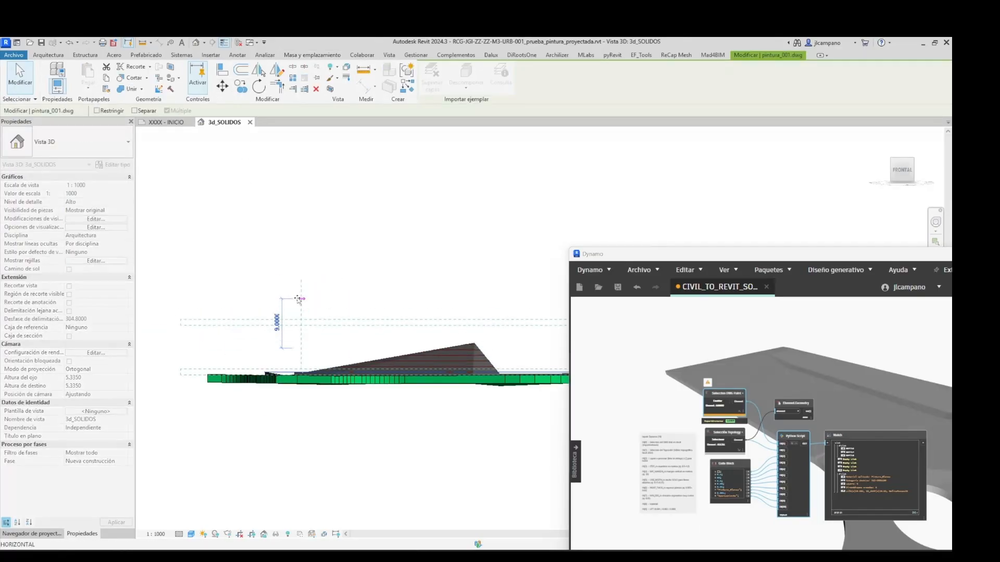
{"action": "left_click", "coordinate": [302, 278]}
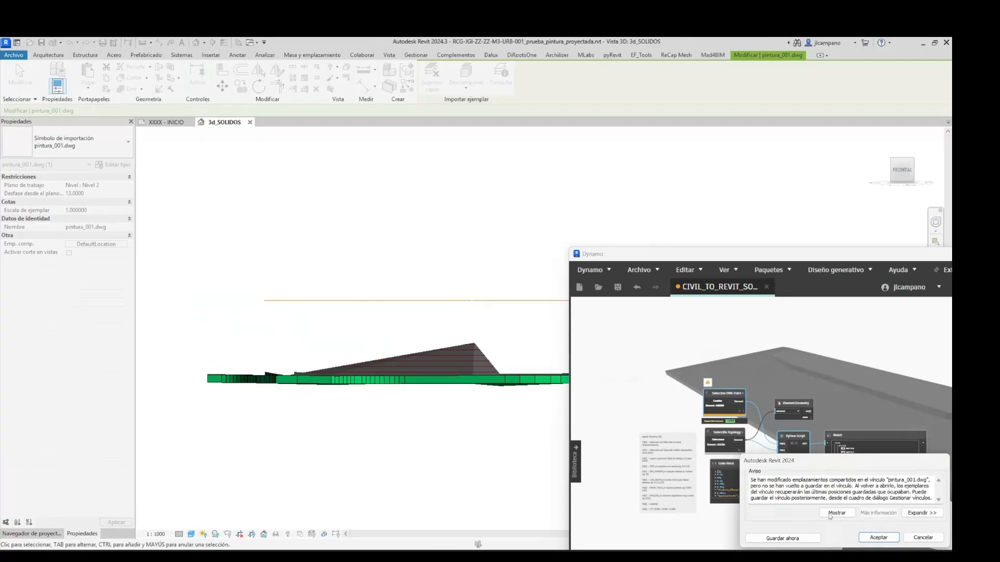
{"action": "left_click", "coordinate": [876, 540]}
Run the Dynamo graph to project the raised DWG's road markings onto the peaked toposolid.
{"action": "middle_click_drag", "start_coordinate": [372, 284], "coordinate": [287, 280], "text": "shift"}
{"action": "scroll", "coordinate": [360, 328], "scroll_direction": "down", "scroll_amount": 2}
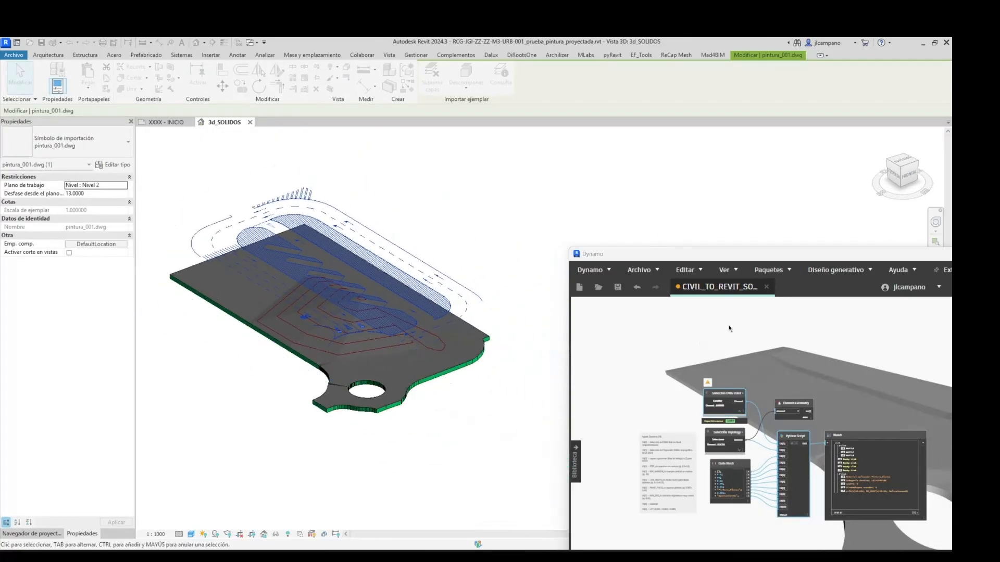
{"action": "left_click_drag", "start_coordinate": [716, 261], "coordinate": [675, 141]}
{"action": "scroll", "coordinate": [683, 333], "scroll_direction": "up", "scroll_amount": 3}
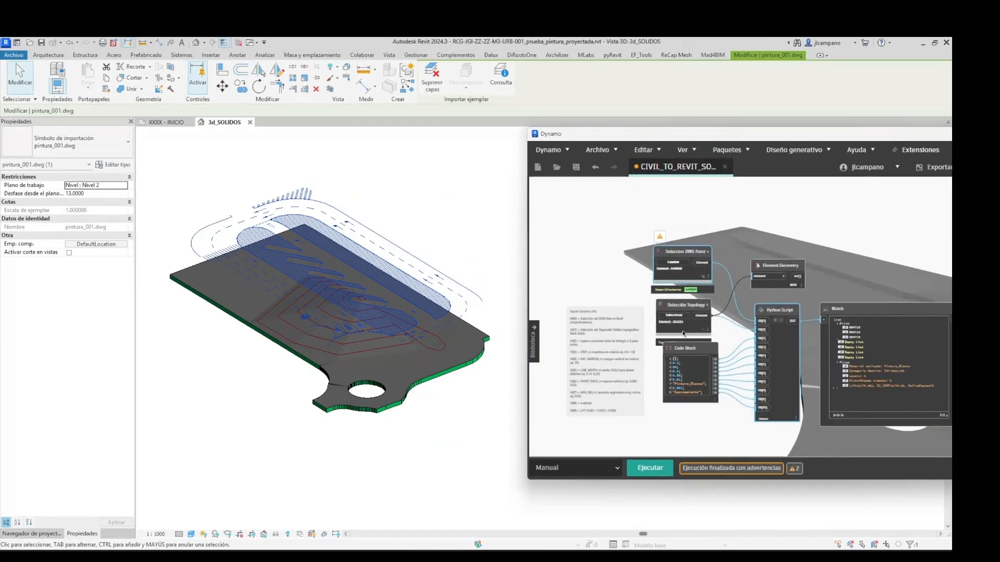
{"action": "scroll", "coordinate": [683, 334], "scroll_direction": "down", "scroll_amount": 4}
{"action": "left_click", "coordinate": [649, 467]}
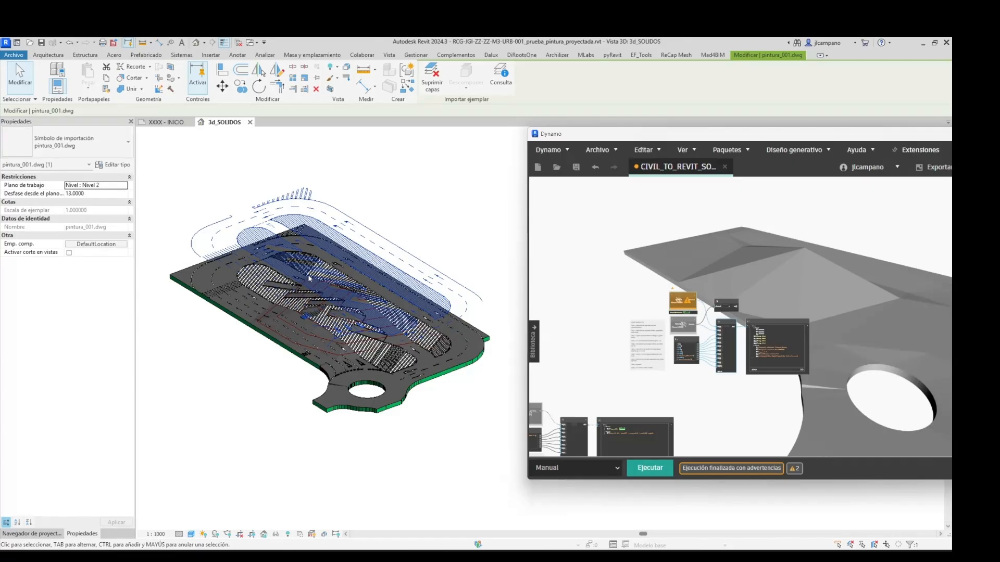
Hide the pintura_001.dwg element in the 3D view and put the Dynamo window out of the way.
{"action": "right_click", "coordinate": [343, 235]}
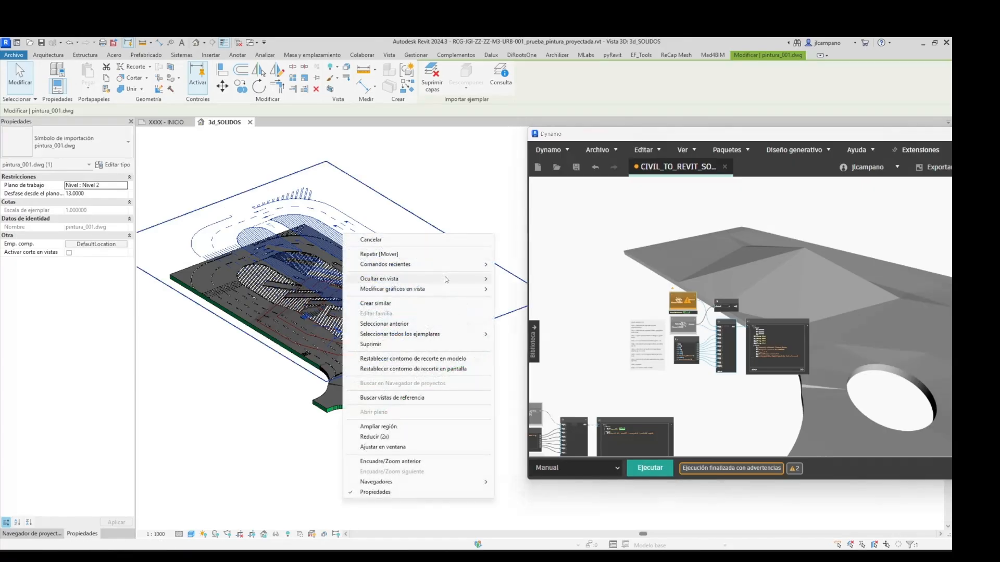
{"action": "left_click", "coordinate": [513, 279]}
{"action": "left_click_drag", "start_coordinate": [885, 134], "coordinate": [815, 183]}
{"action": "left_click", "coordinate": [917, 183]}
Create a section box around the road toposolid and pull its roundabout-side face inward to cut through the road.
{"action": "scroll", "coordinate": [339, 338], "scroll_direction": "up", "scroll_amount": 5}
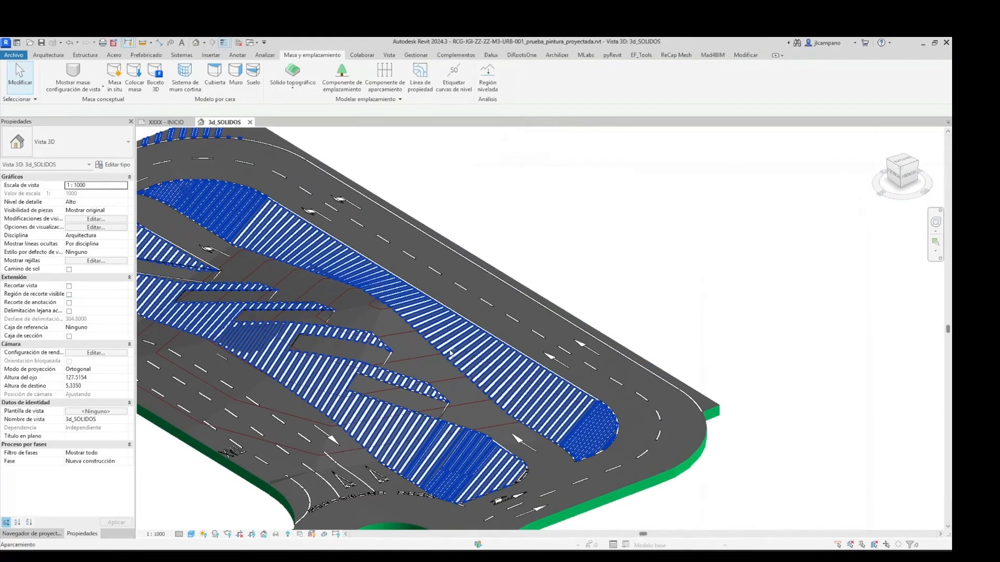
{"action": "middle_click_drag", "start_coordinate": [339, 338], "coordinate": [750, 292], "text": "shift"}
{"action": "middle_click_drag", "start_coordinate": [497, 398], "coordinate": [465, 345]}
{"action": "scroll", "coordinate": [465, 345], "scroll_direction": "down", "scroll_amount": 5}
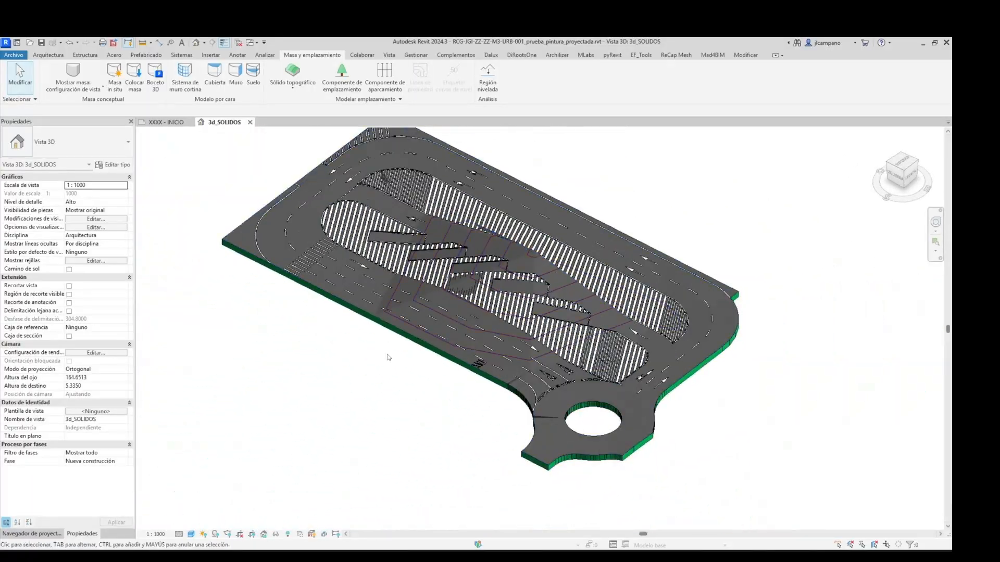
{"action": "left_click", "coordinate": [350, 317]}
{"action": "left_click", "coordinate": [331, 90]}
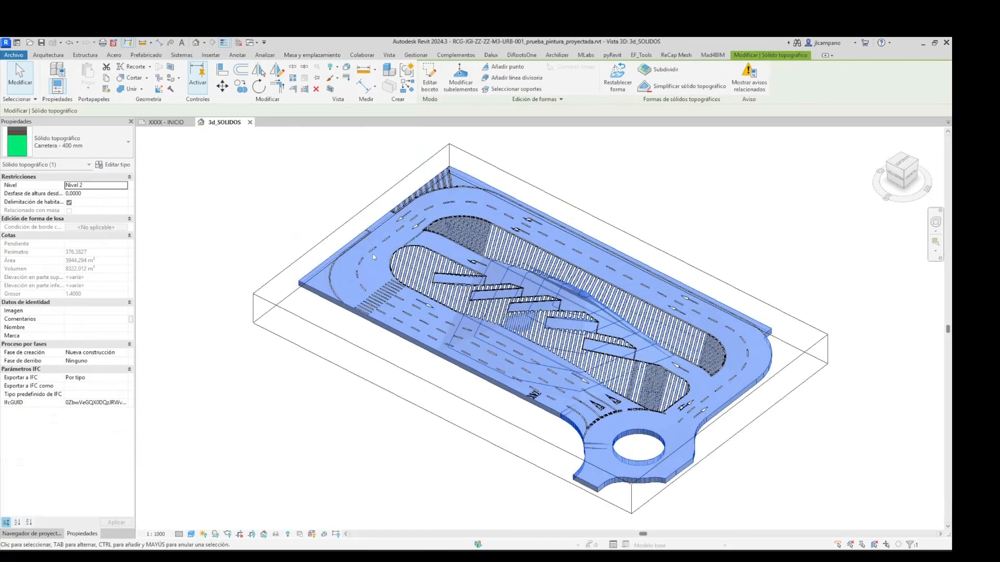
{"action": "left_click", "coordinate": [737, 412]}
{"action": "left_click_drag", "start_coordinate": [730, 427], "coordinate": [654, 373]}
Examine up close how the dashed lines, arrows and edge line sit on the asphalt at the section cut.
{"action": "scroll", "coordinate": [672, 367], "scroll_direction": "up", "scroll_amount": 5}
{"action": "middle_click_drag", "start_coordinate": [693, 317], "coordinate": [532, 245], "text": "shift"}
{"action": "scroll", "coordinate": [576, 327], "scroll_direction": "up", "scroll_amount": 1}
{"action": "middle_click_drag", "start_coordinate": [577, 327], "coordinate": [514, 314], "text": "shift"}
{"action": "scroll", "coordinate": [326, 474], "scroll_direction": "up", "scroll_amount": 3}
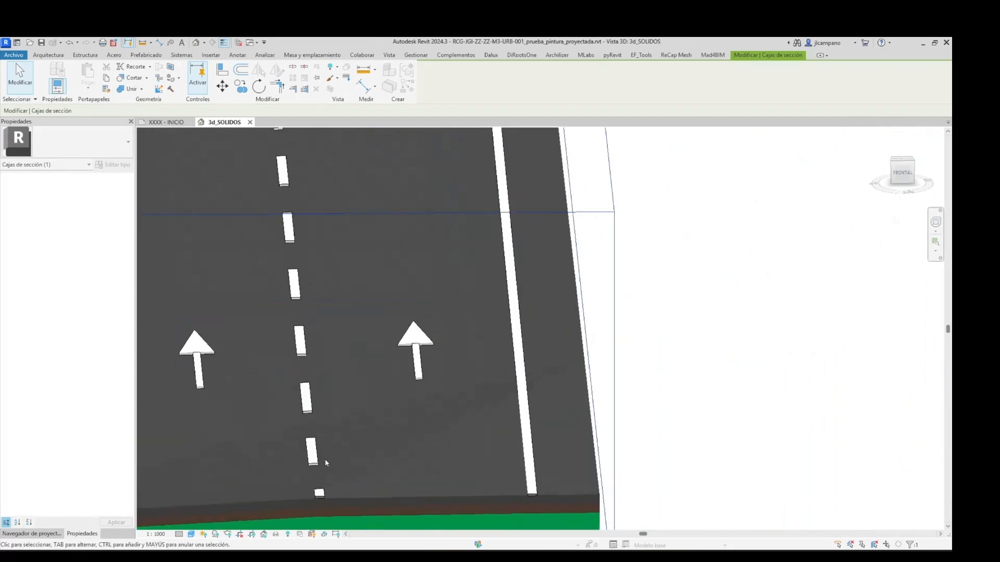
{"action": "middle_click_drag", "start_coordinate": [325, 460], "coordinate": [293, 398]}
{"action": "scroll", "coordinate": [364, 435], "scroll_direction": "up", "scroll_amount": 3}
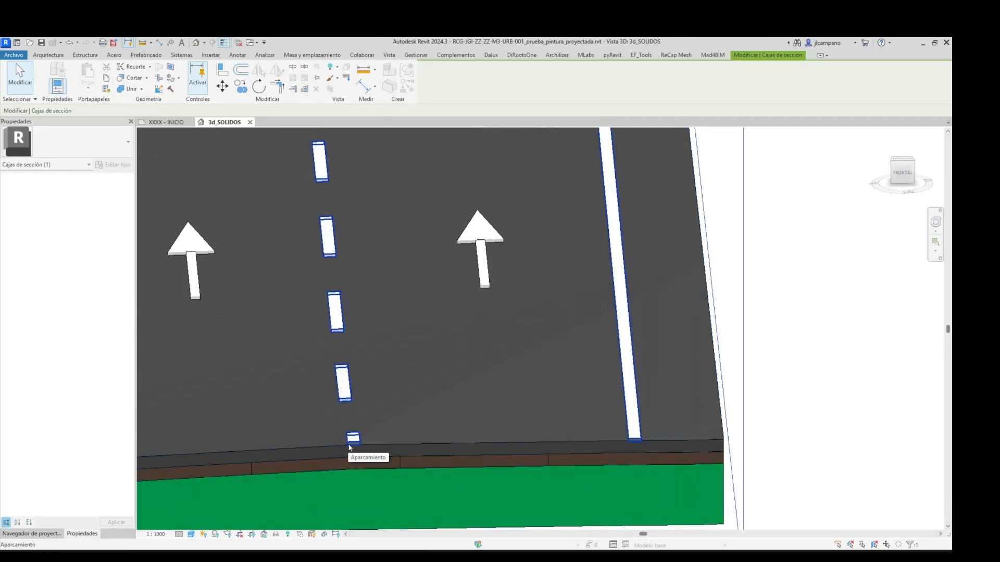
Examine the lane dashes and TAX lettering on the sloped surface, selecting the line markings.
{"action": "scroll", "coordinate": [350, 445], "scroll_direction": "down", "scroll_amount": 6}
{"action": "middle_click_drag", "start_coordinate": [304, 339], "coordinate": [631, 418], "text": "shift"}
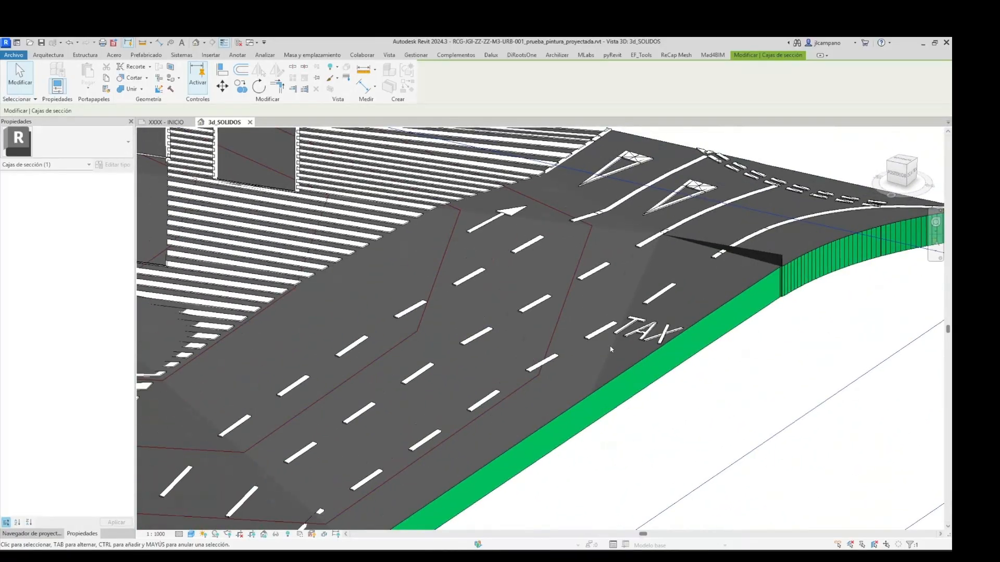
{"action": "scroll", "coordinate": [611, 349], "scroll_direction": "up", "scroll_amount": 4}
{"action": "key", "text": "Escape"}
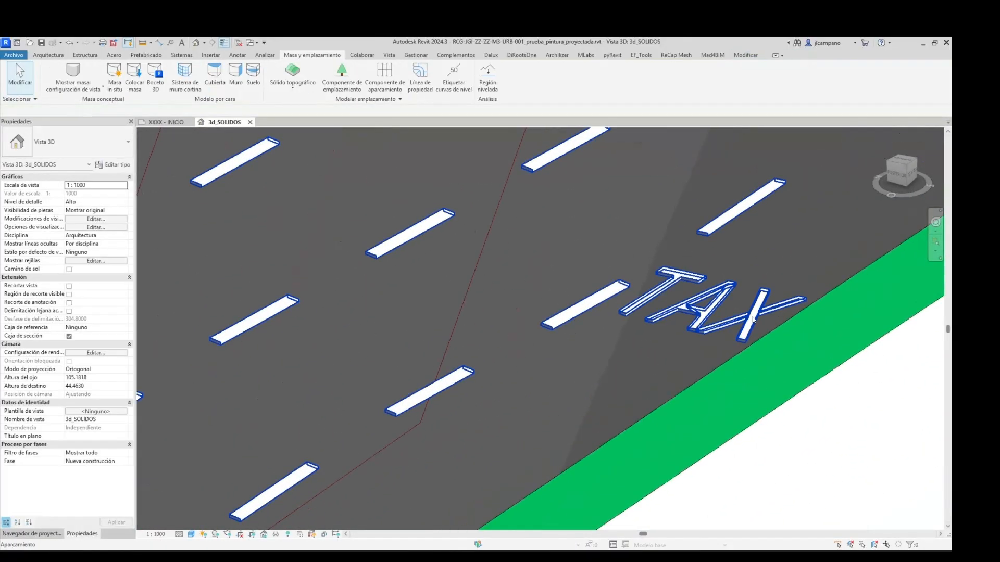
{"action": "left_click", "coordinate": [761, 309]}
{"action": "scroll", "coordinate": [563, 279], "scroll_direction": "down", "scroll_amount": 8}
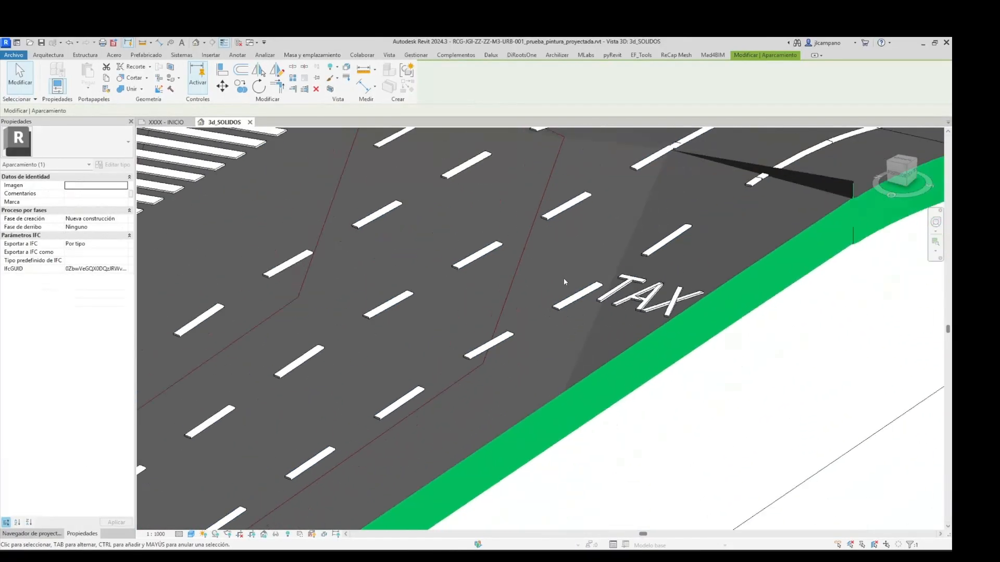
Examine the whole sectioned road with its projected markings, selecting the section box and clearing the selection.
{"action": "middle_click_drag", "start_coordinate": [553, 288], "coordinate": [451, 352], "text": "shift"}
{"action": "middle_click_drag", "start_coordinate": [381, 320], "coordinate": [473, 320]}
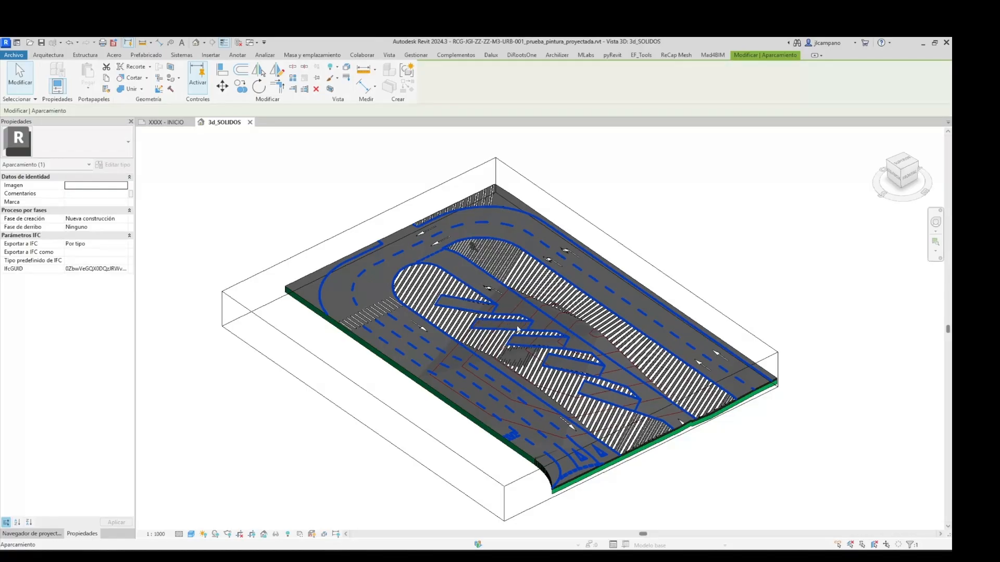
{"action": "middle_click_drag", "start_coordinate": [517, 324], "coordinate": [477, 303]}
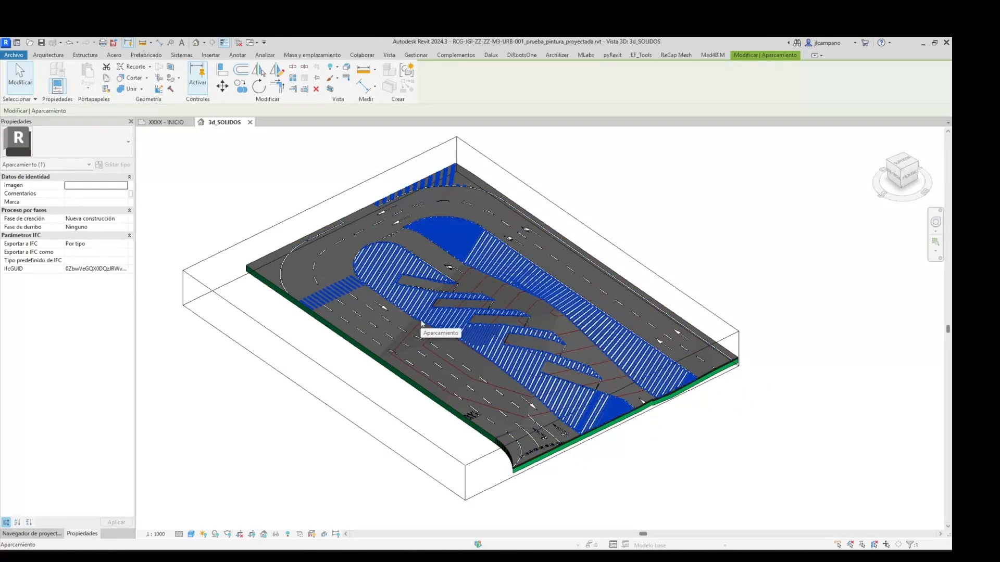
{"action": "left_click", "coordinate": [331, 373]}
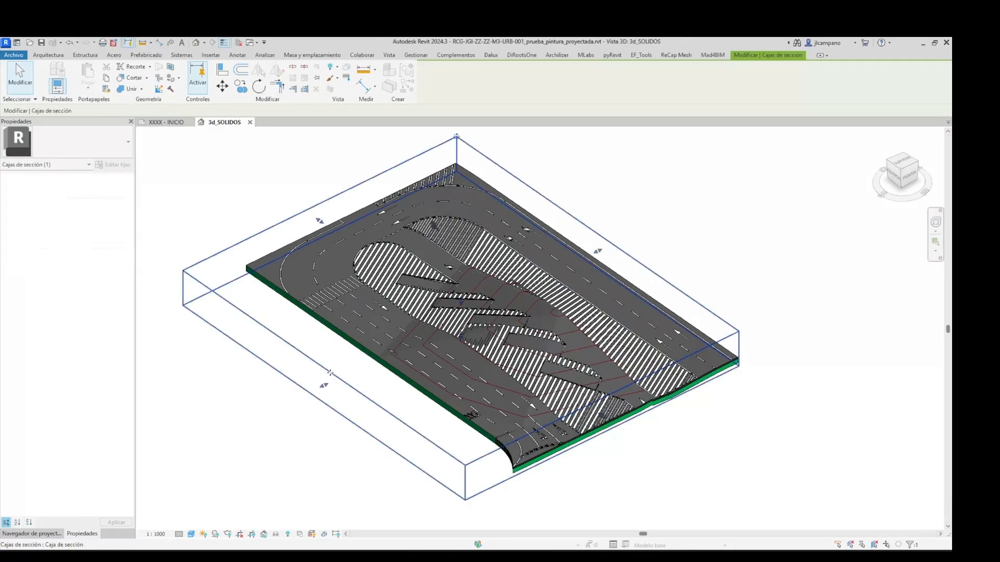
{"action": "middle_click_drag", "start_coordinate": [331, 374], "coordinate": [410, 397], "text": "shift"}
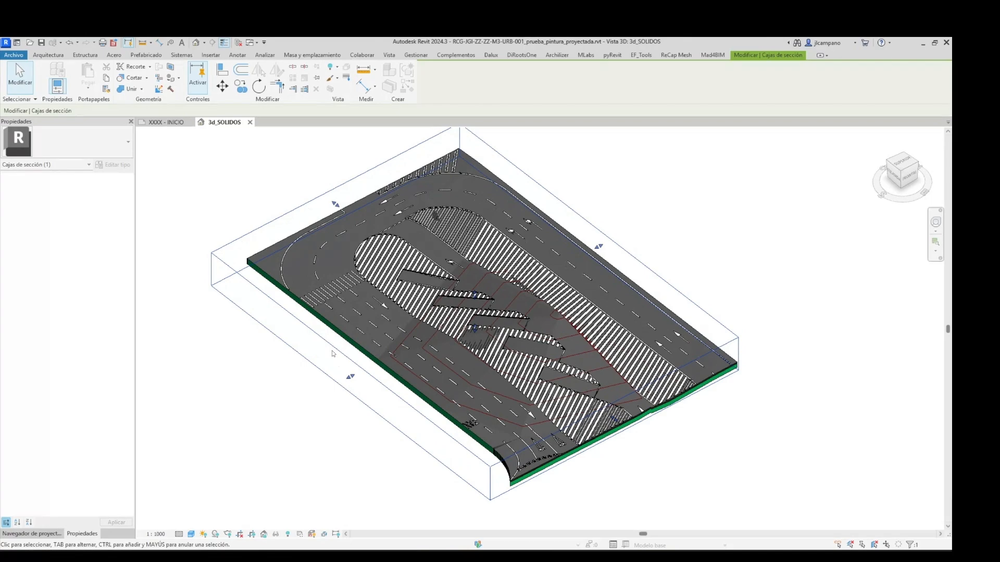
{"action": "scroll", "coordinate": [384, 335], "scroll_direction": "down", "scroll_amount": 2}
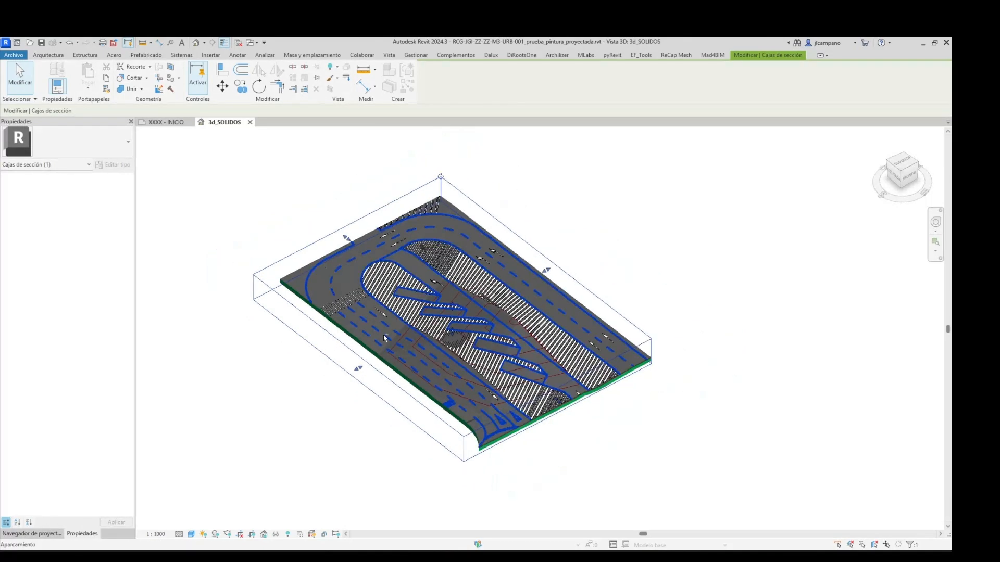
{"action": "key", "text": "Escape"}
{"action": "scroll", "coordinate": [365, 338], "scroll_direction": "up", "scroll_amount": 2}
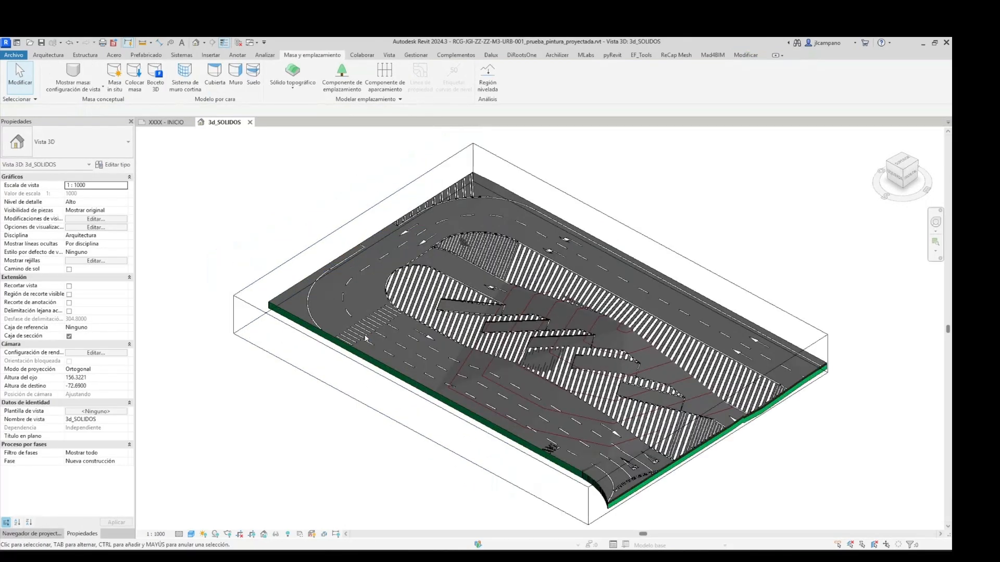